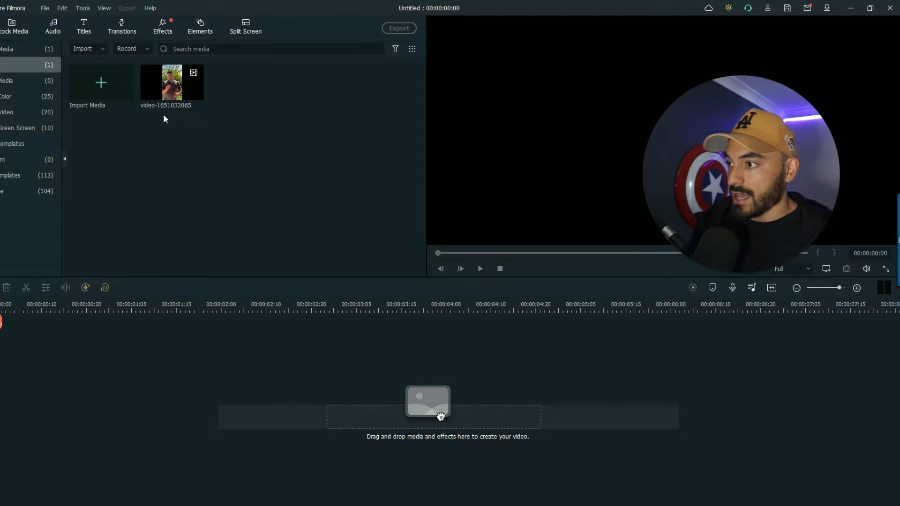
double_click(181, 81)
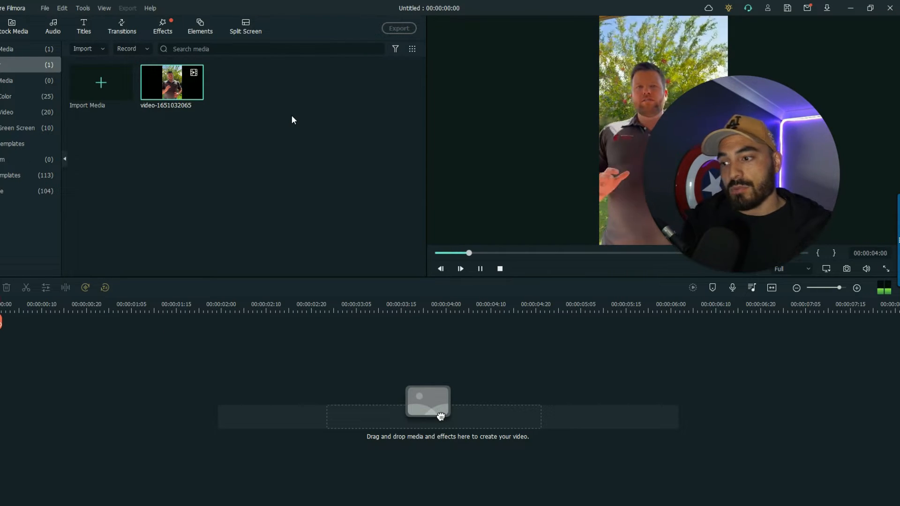
click(480, 268)
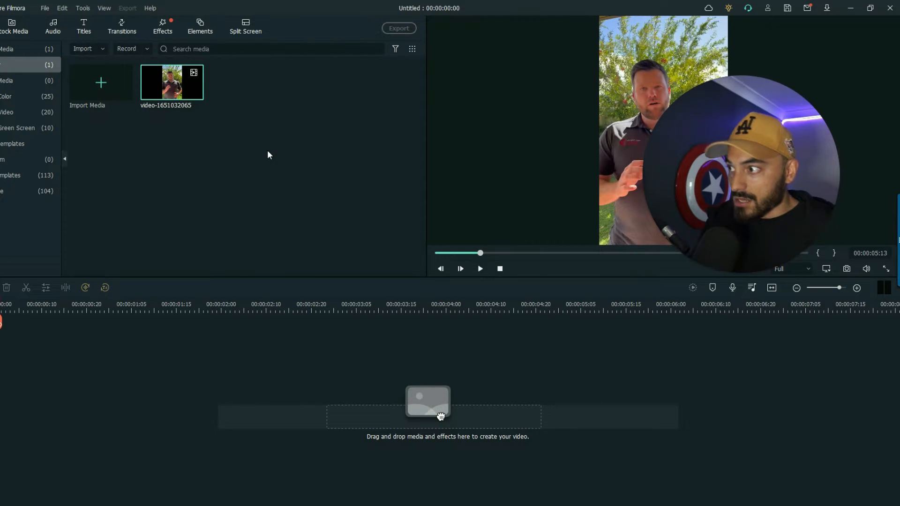
click(230, 174)
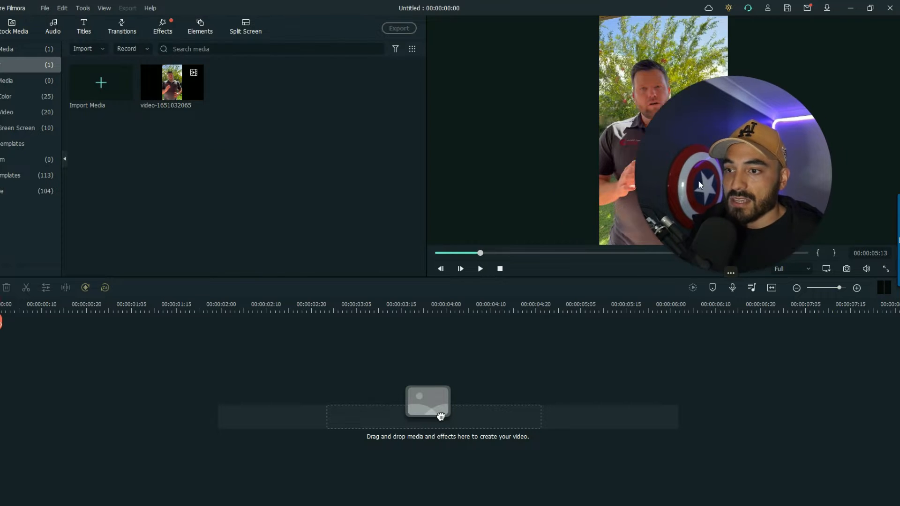
drag(480, 254, 423, 251)
click(481, 268)
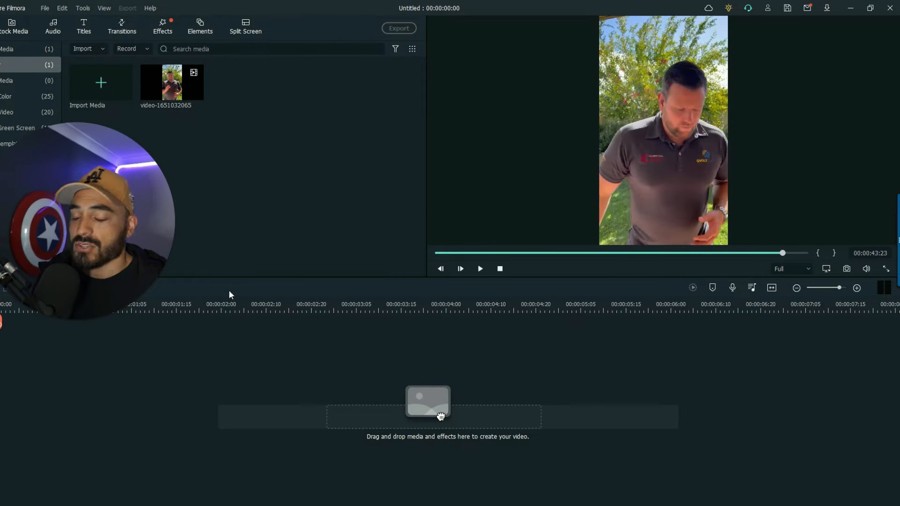
key(space)
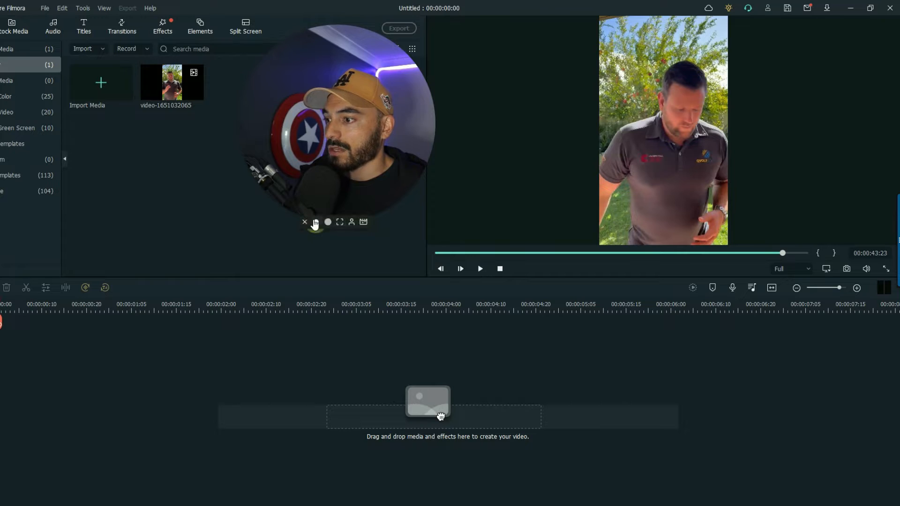
drag(338, 131, 361, 87)
drag(190, 88, 56, 369)
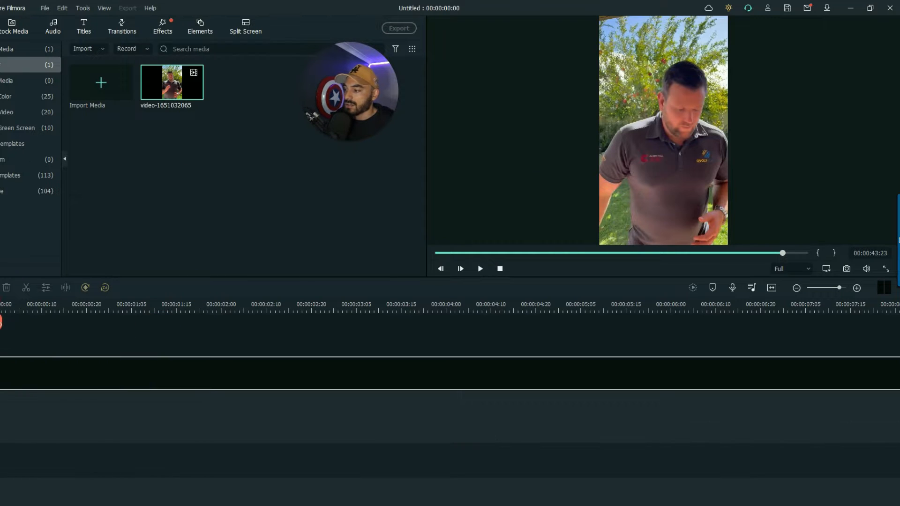
click(358, 279)
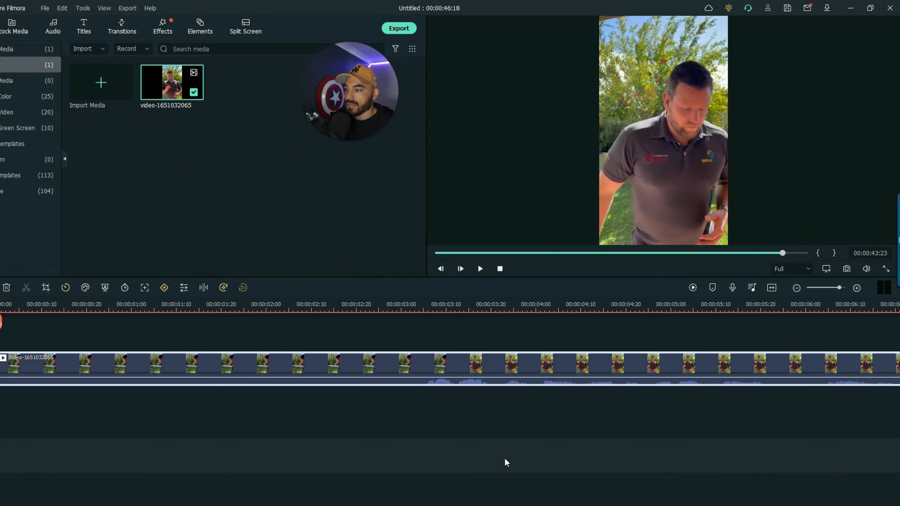
click(466, 420)
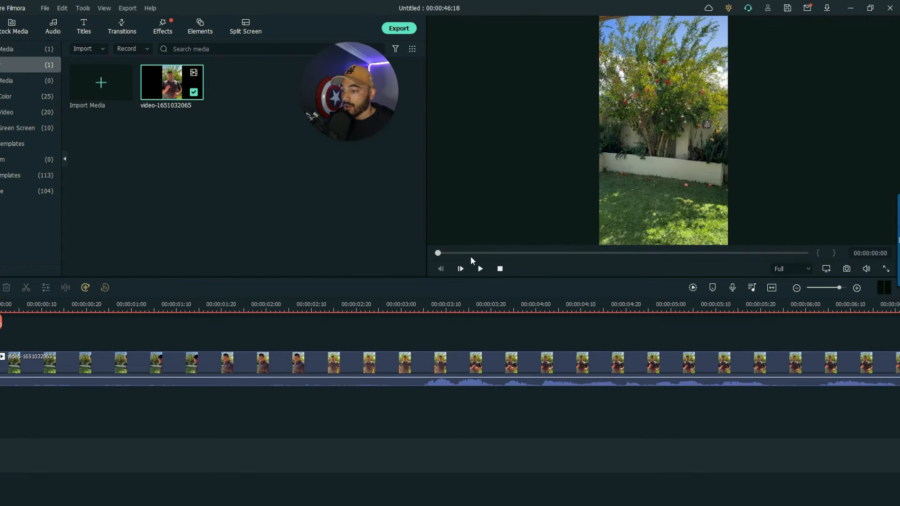
Split the clip at 00:00:06:02 and delete everything before the cut, closing the gap
key(space)
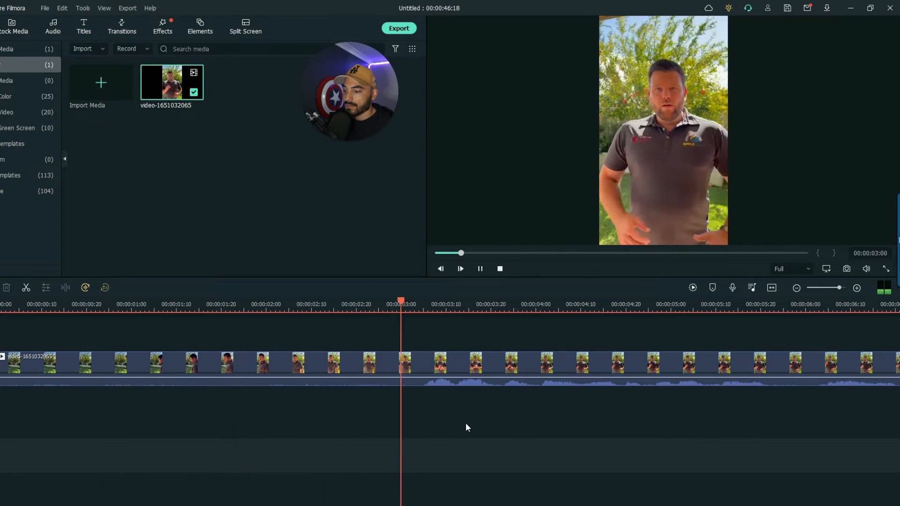
key(space)
key(space)
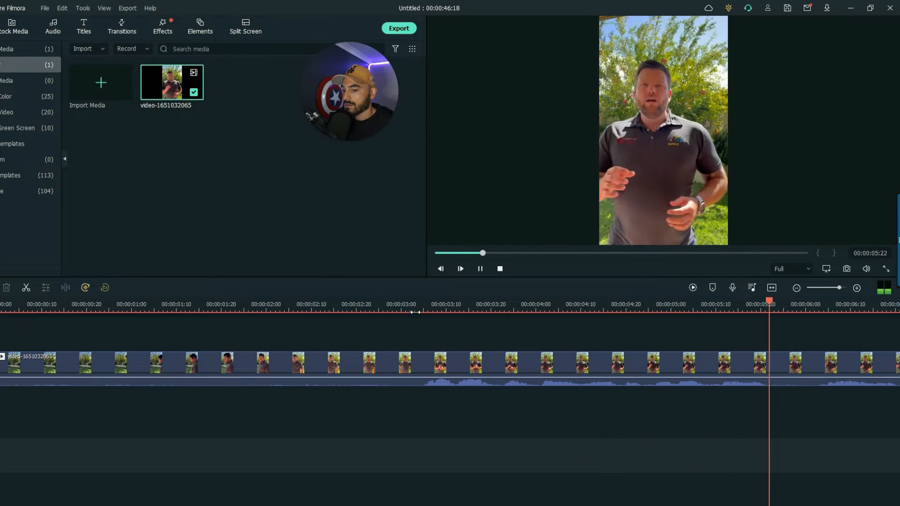
key(space)
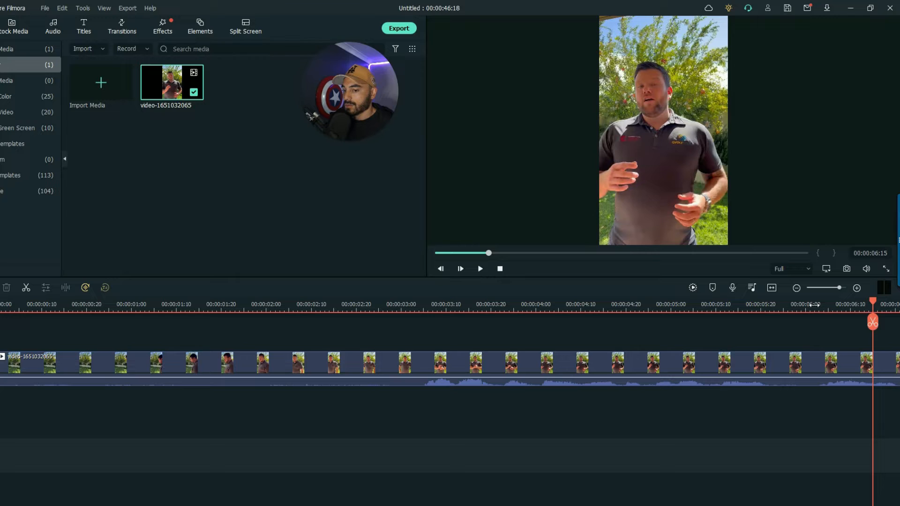
click(814, 305)
click(815, 322)
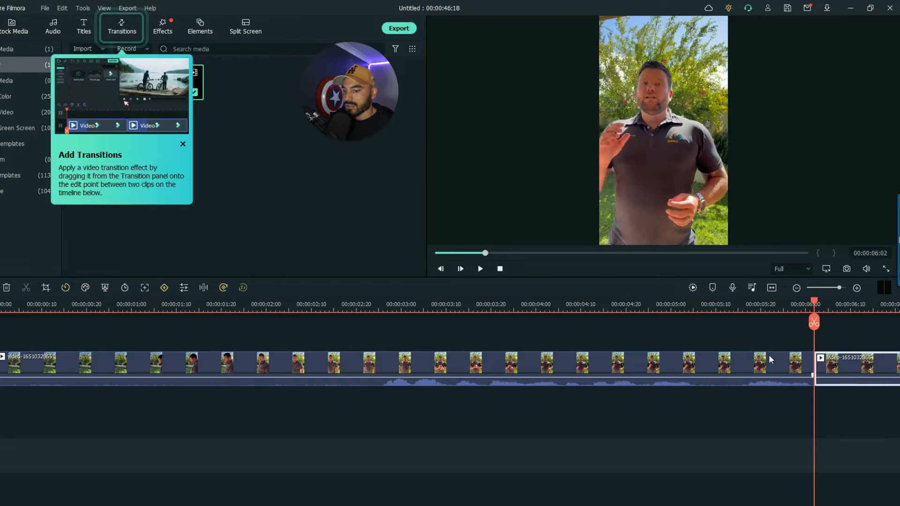
click(769, 363)
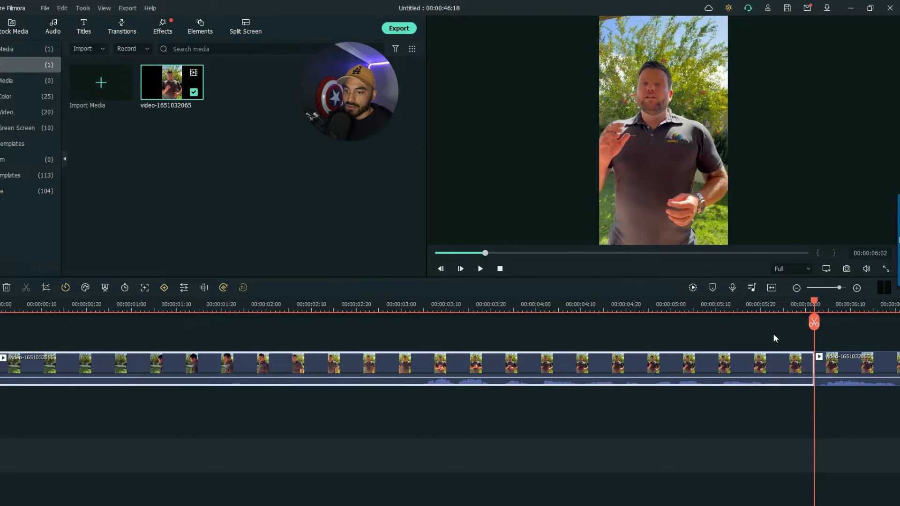
key(Delete)
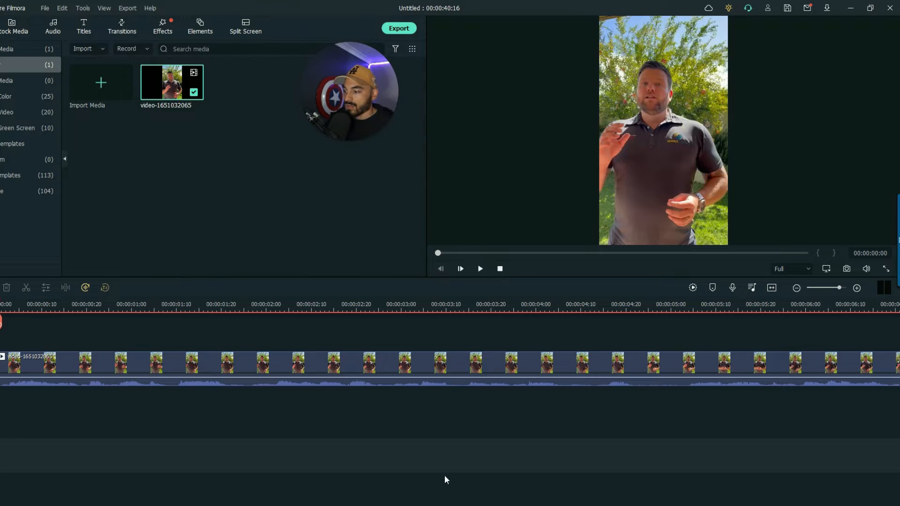
Split the clip at 00:00:04:13 and 00:00:05:03, and delete the short section between the cuts
click(477, 269)
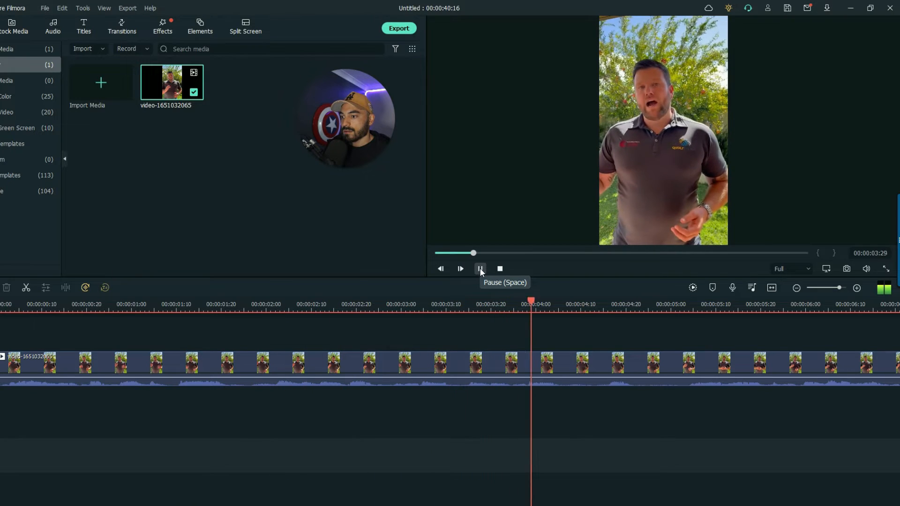
click(480, 268)
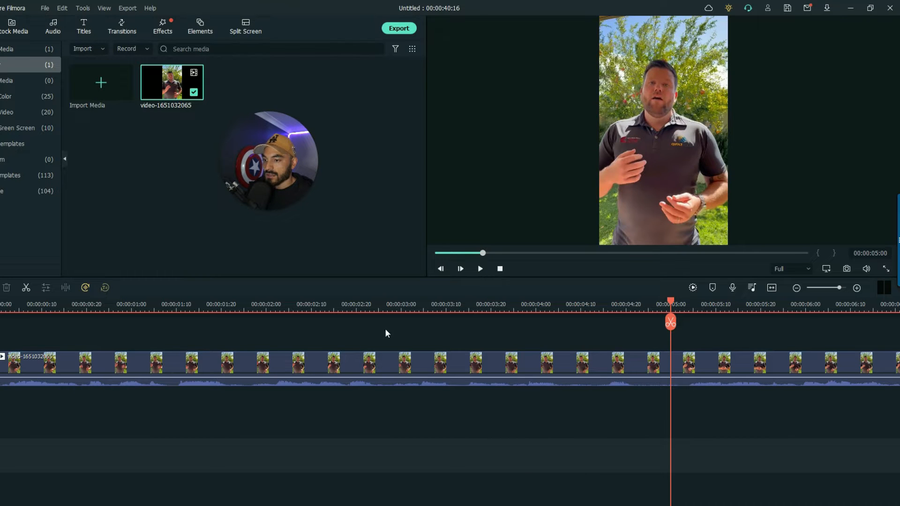
click(369, 303)
key(space)
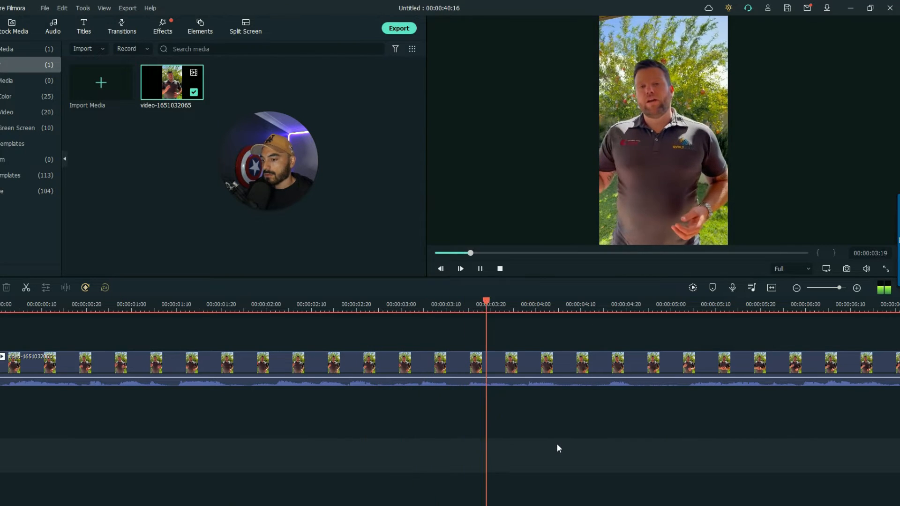
key(space)
key(ctrl+b)
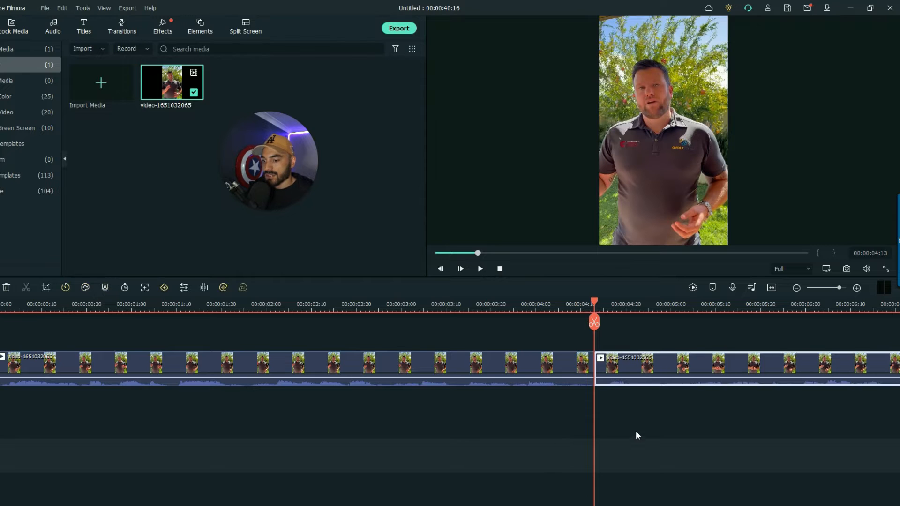
click(648, 422)
click(683, 307)
key(ctrl+b)
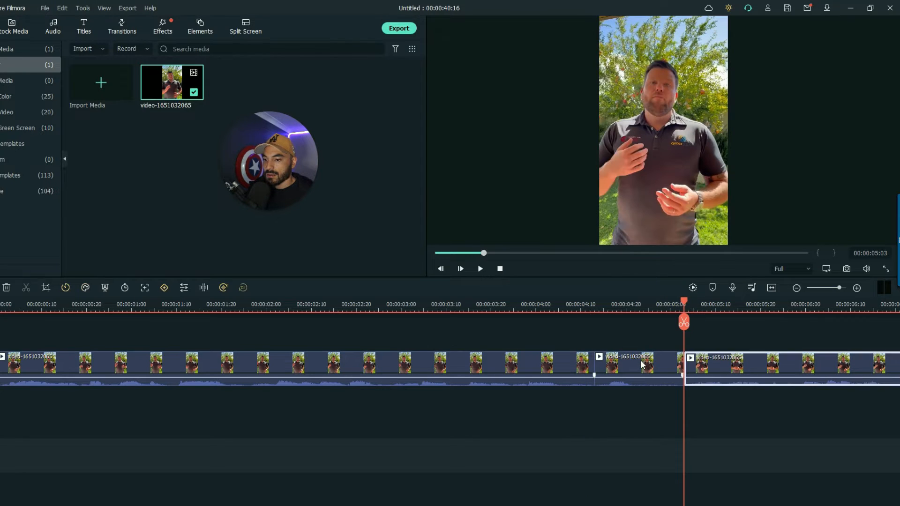
click(643, 365)
key(Delete)
Play the edited video from its start, checking the first join and the speech following it
key(End)
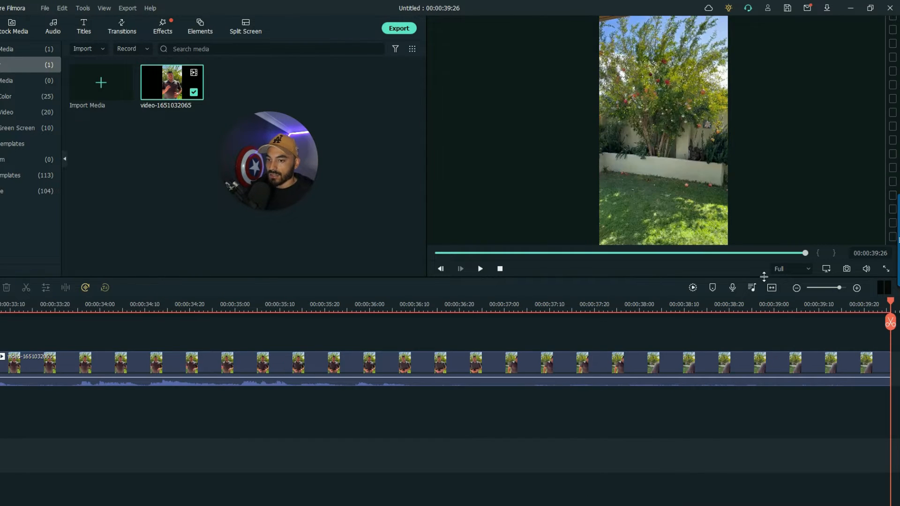
key(Home)
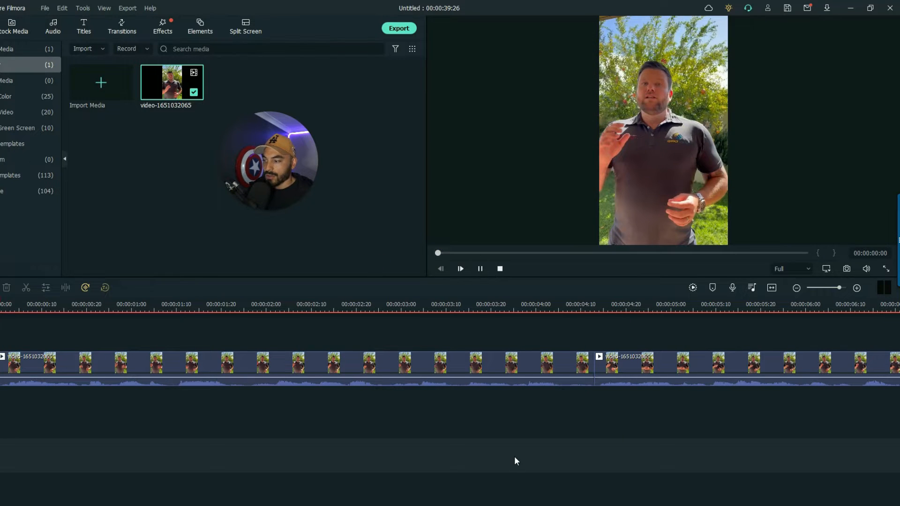
key(space)
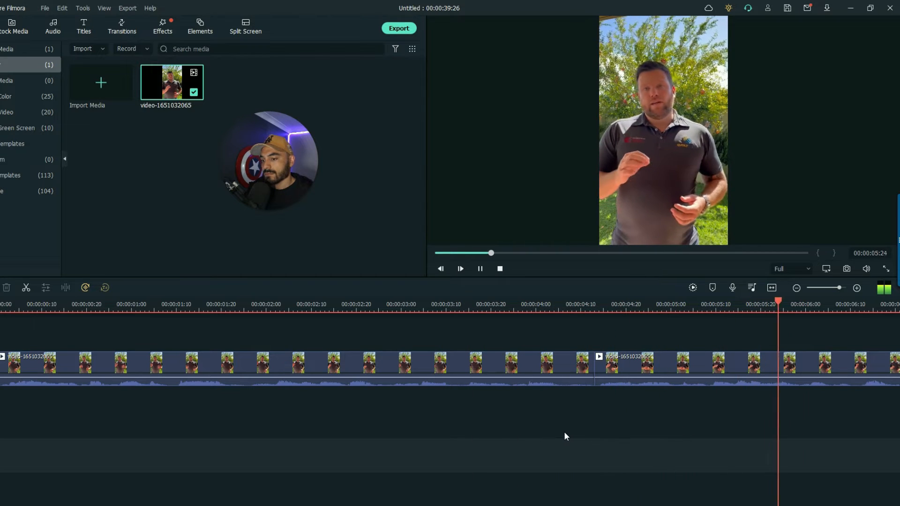
key(space)
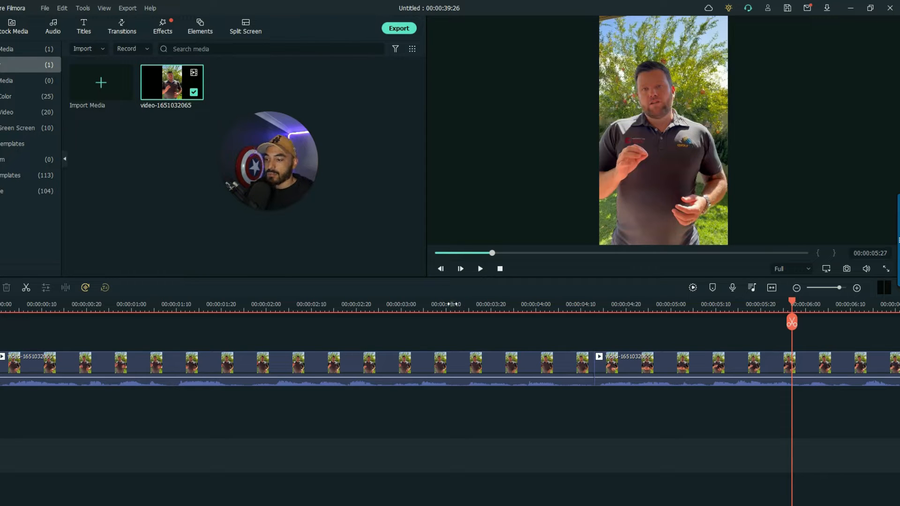
click(451, 304)
key(space)
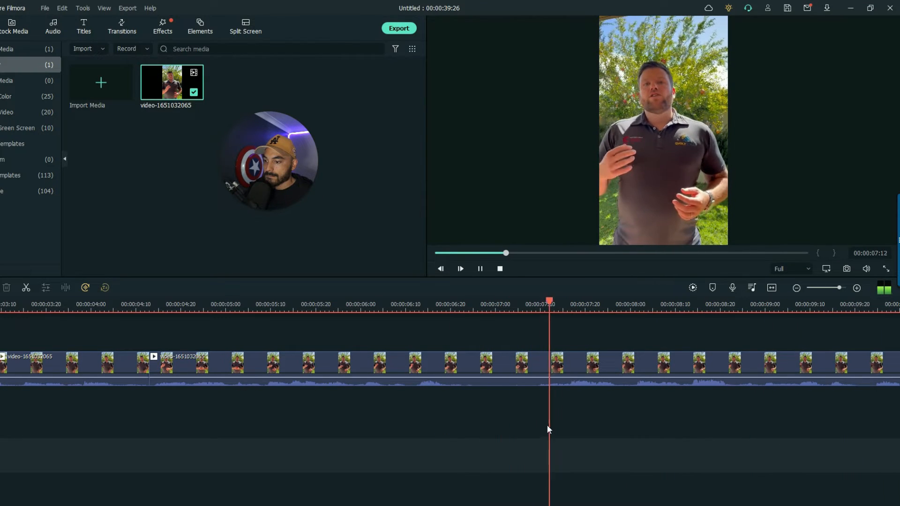
key(space)
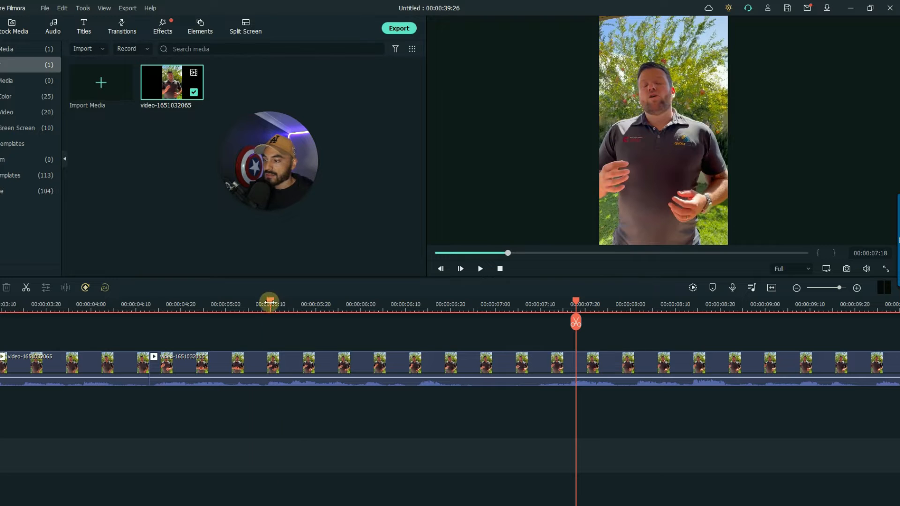
Cut out the pause from 00:00:06:25 to about 00:00:07:09 by splitting at both ends and deleting the piece
click(269, 304)
key(space)
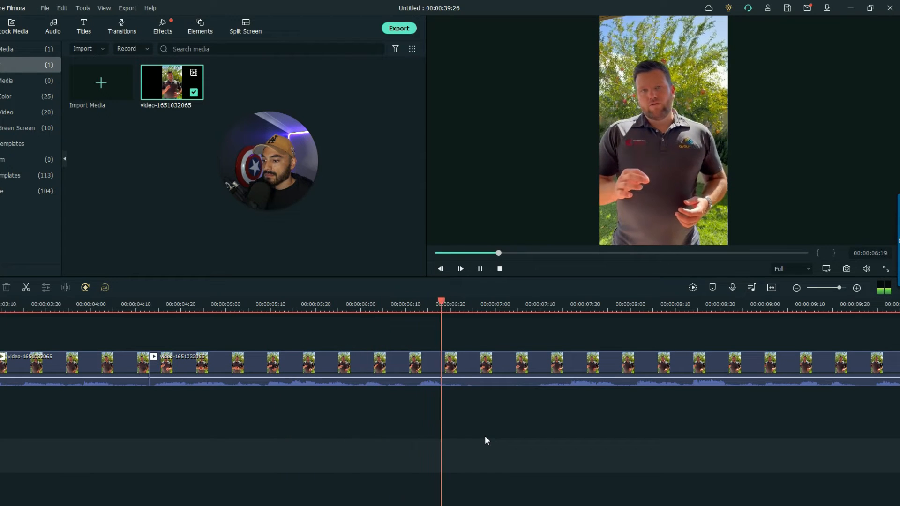
key(space)
key(ctrl+b)
click(514, 416)
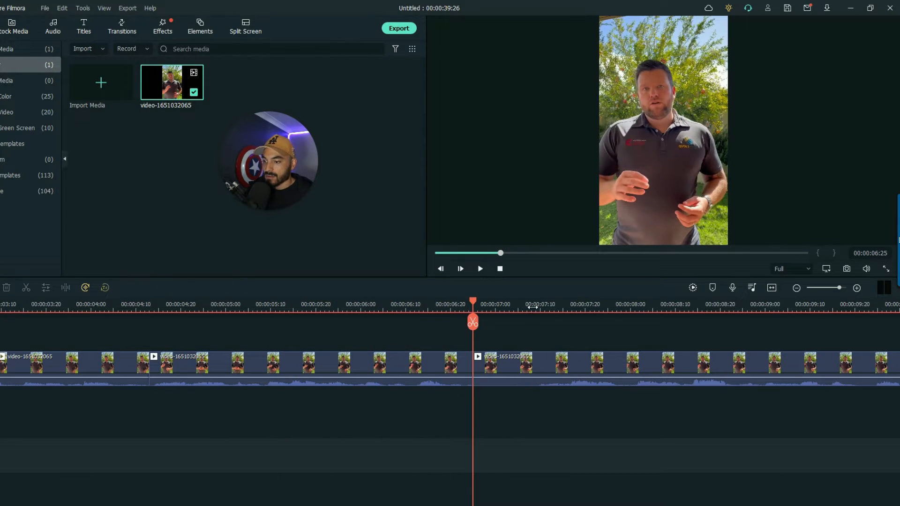
click(536, 305)
key(space)
key(space)
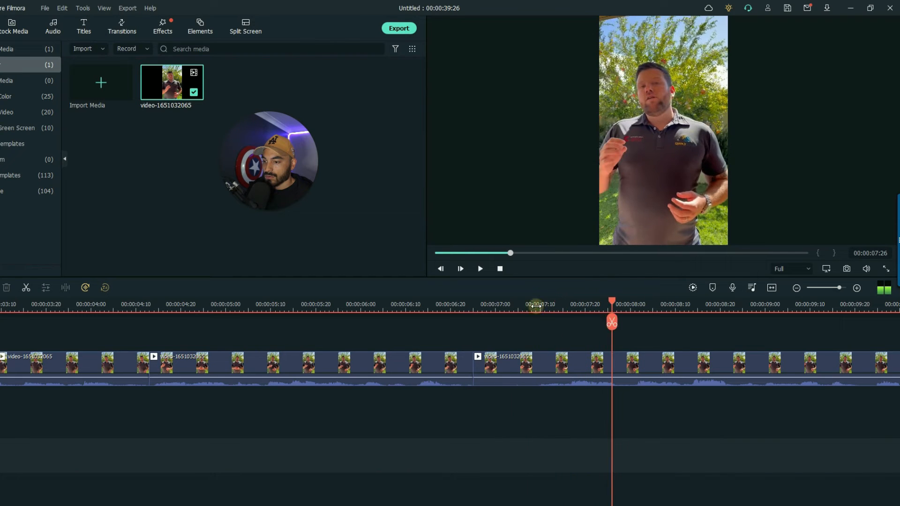
click(535, 306)
key(ctrl+b)
click(510, 360)
key(Delete)
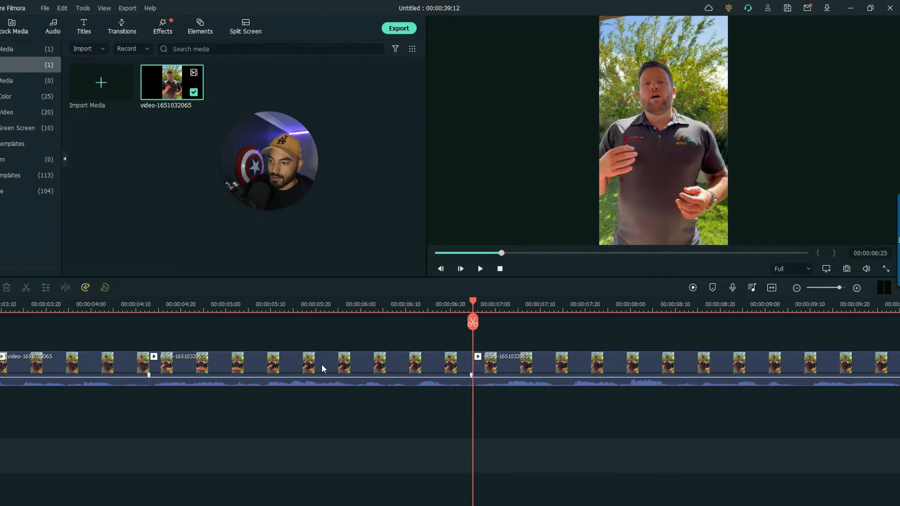
Play on to the next pause and remove the section between 00:00:16:06 and 00:00:17:12
click(302, 309)
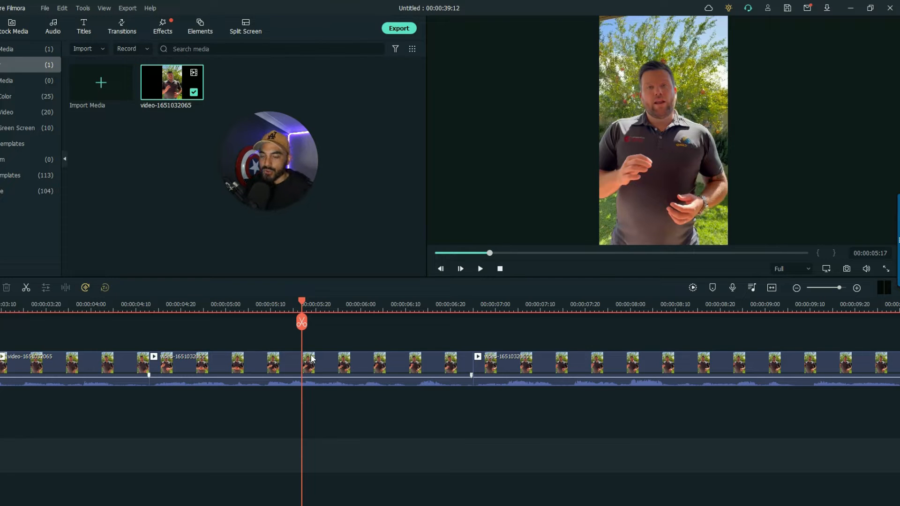
key(space)
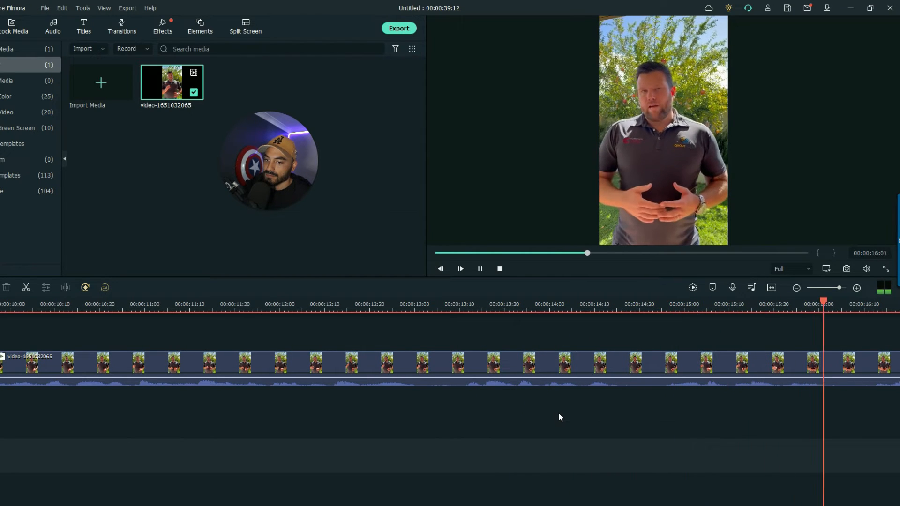
key(space)
click(339, 325)
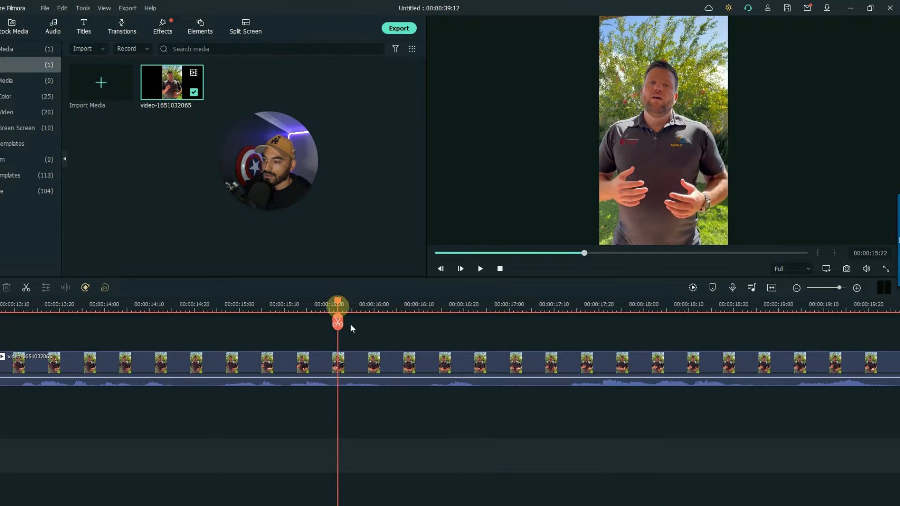
key(space)
key(space)
key(ctrl+b)
click(505, 423)
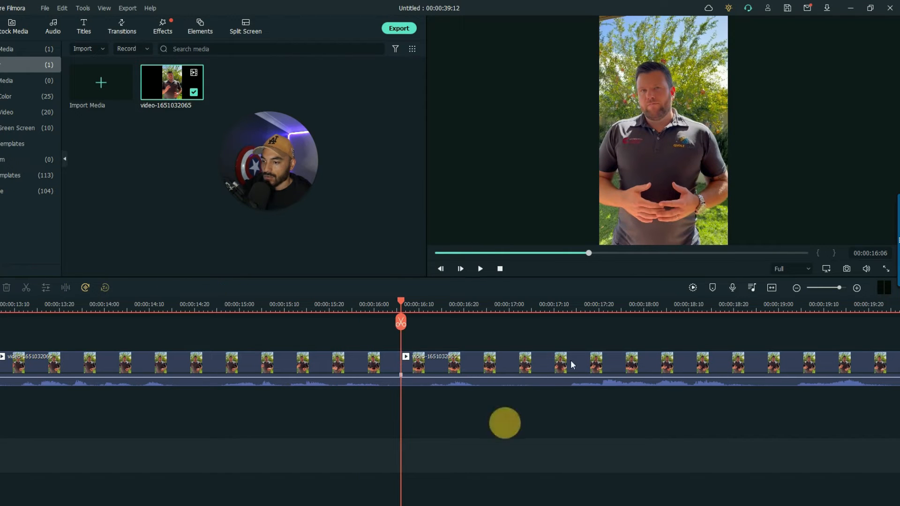
click(564, 313)
key(ctrl+b)
click(522, 363)
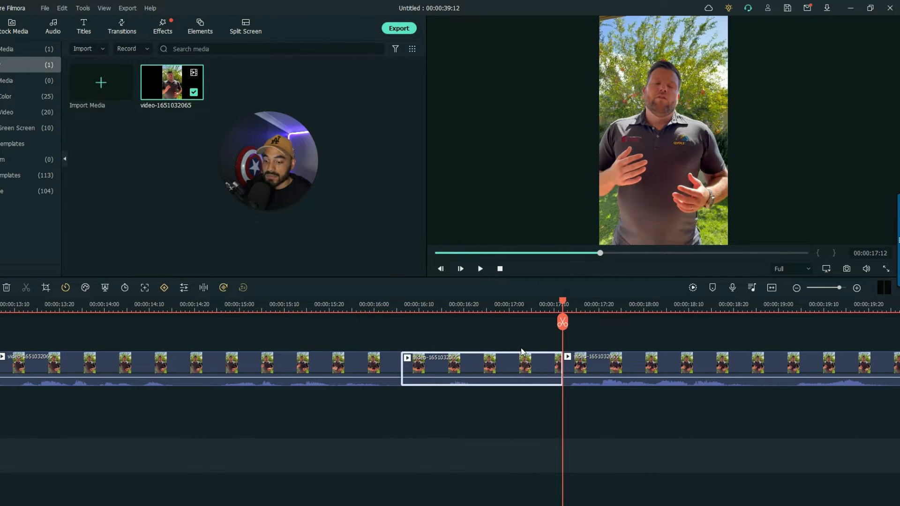
key(Delete)
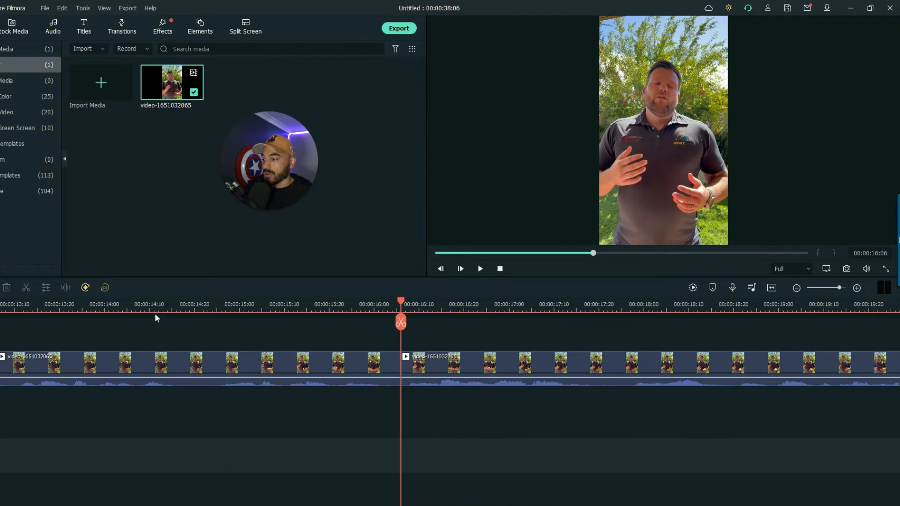
Play from before the join at 00:00:16:06 to about 00:00:27:21, and replay the speech around 00:00:25 to locate the next cut
click(117, 309)
key(space)
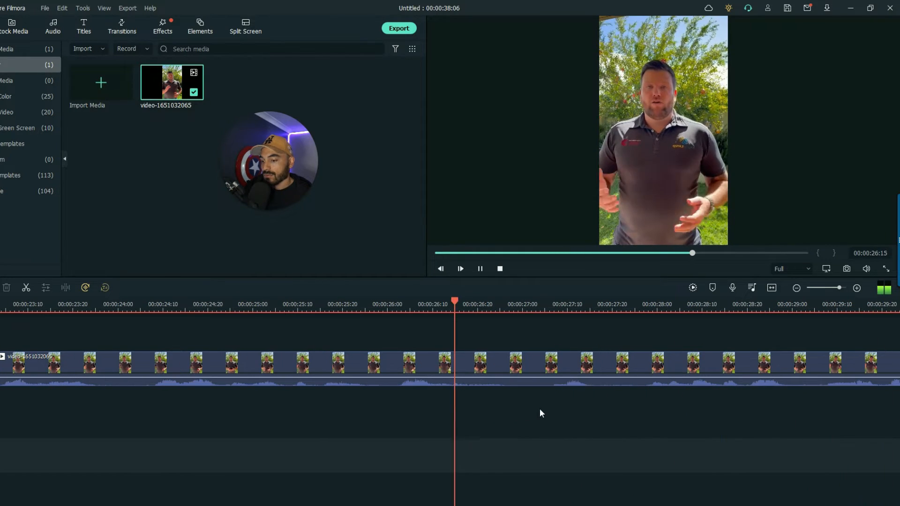
key(space)
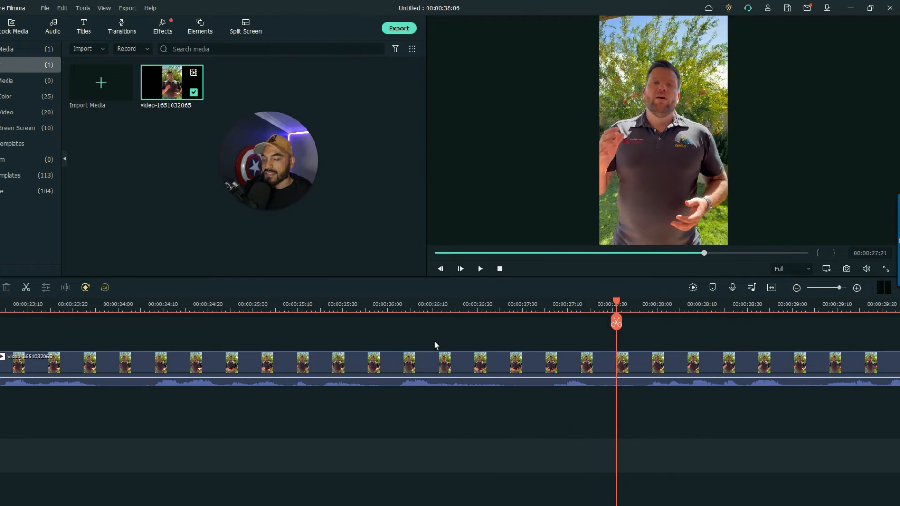
click(324, 304)
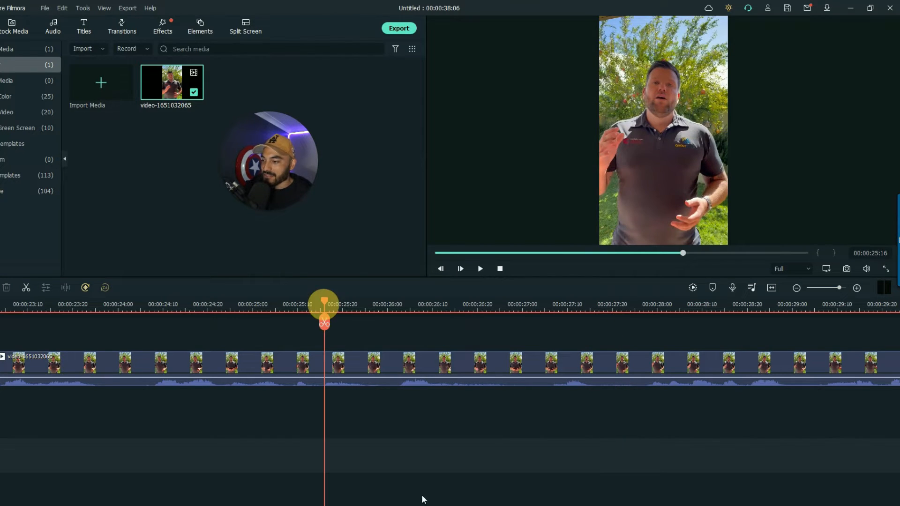
key(space)
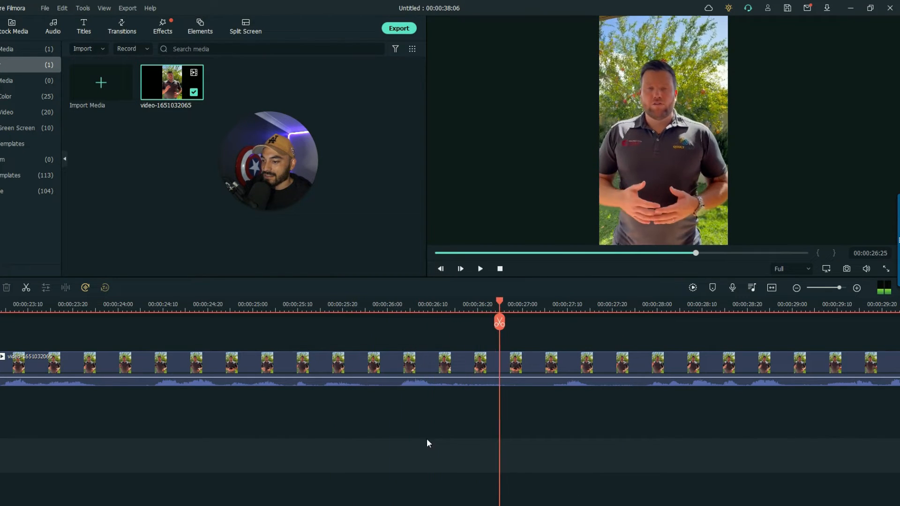
click(158, 305)
key(space)
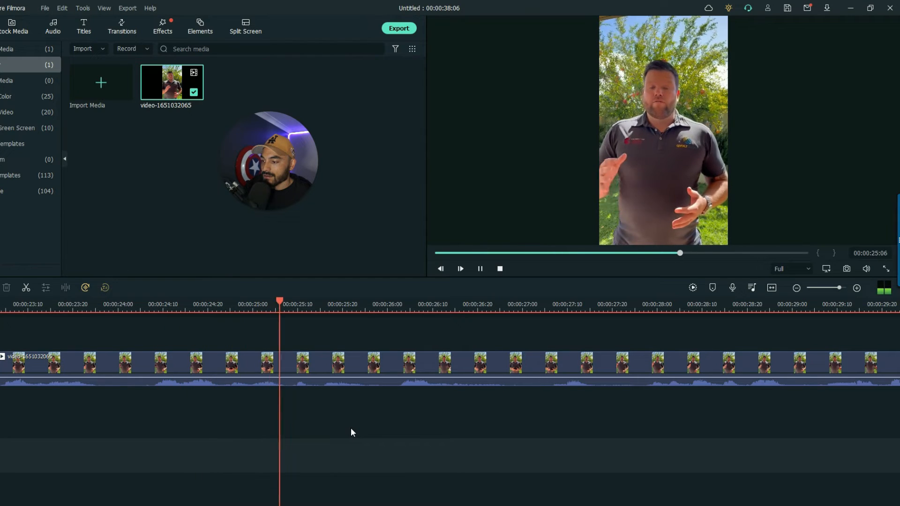
Cut out the short section from 00:00:25:24 to about 00:00:26:03 by splitting at both ends and deleting the piece
key(space)
key(ctrl+b)
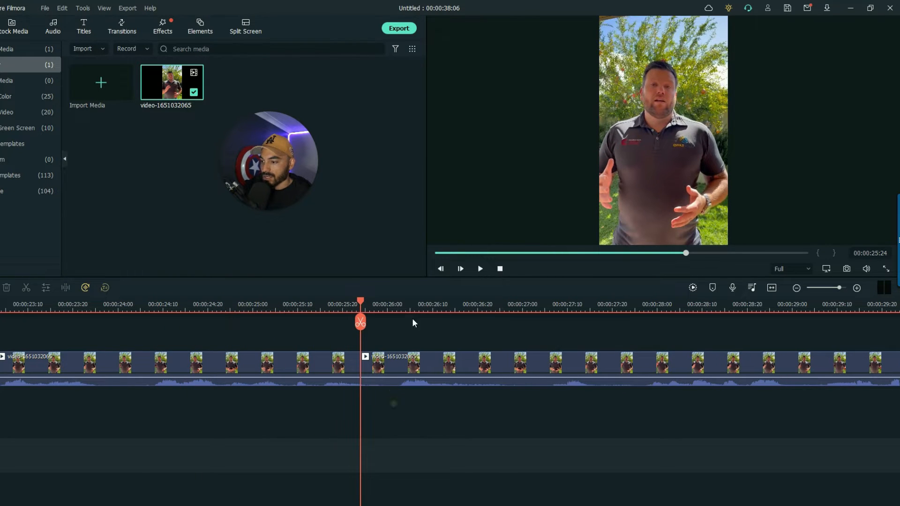
click(400, 305)
key(ctrl+b)
click(382, 363)
key(Delete)
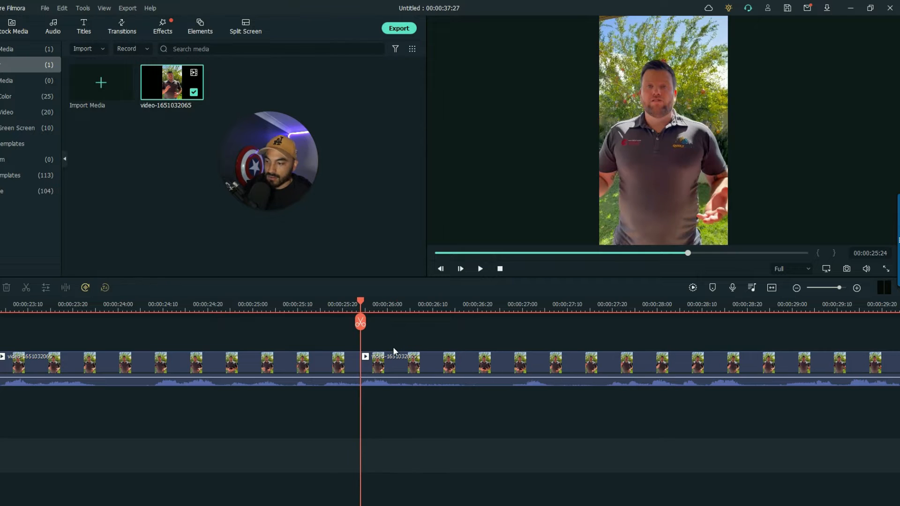
Play across the new join, and remove the section between 00:00:26:17 and 00:00:27:19
click(62, 305)
key(space)
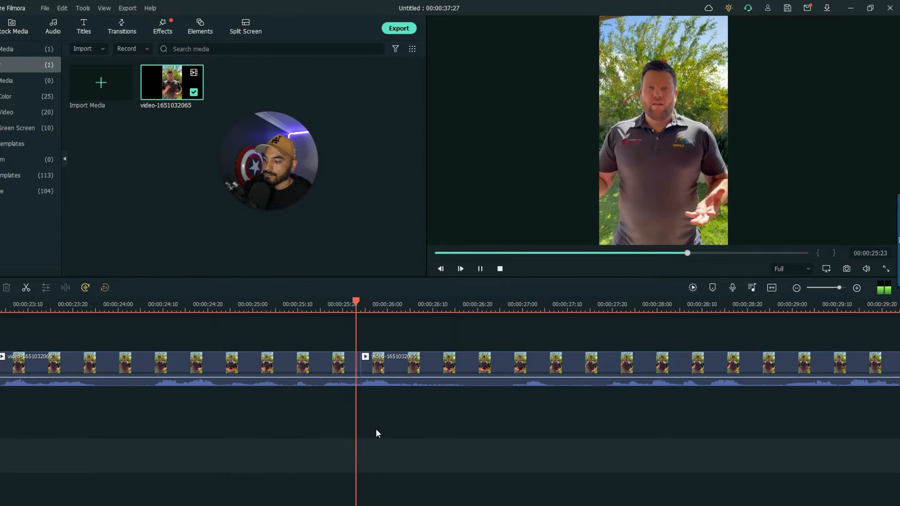
key(space)
key(ctrl+b)
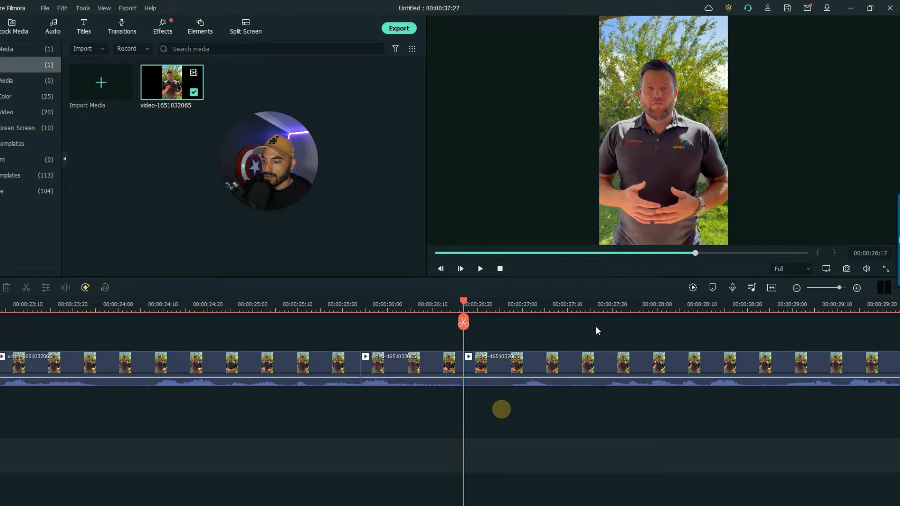
click(568, 361)
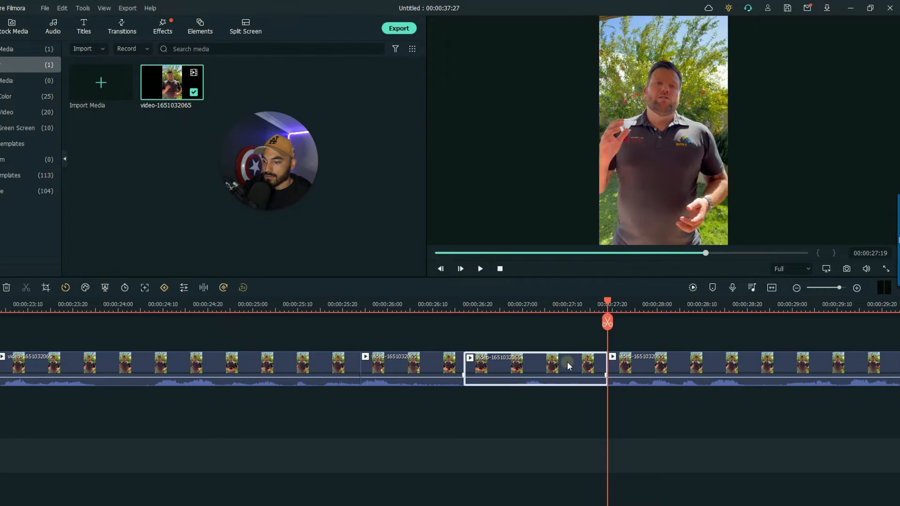
key(Delete)
Play on from 00:00:25:23, trim off everything after 00:00:33:12, and return the playhead to the start of the video
click(356, 306)
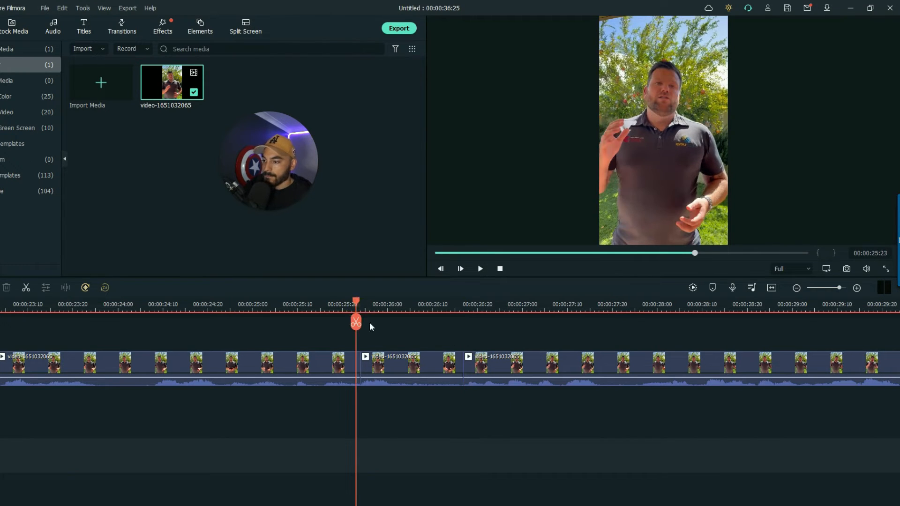
key(space)
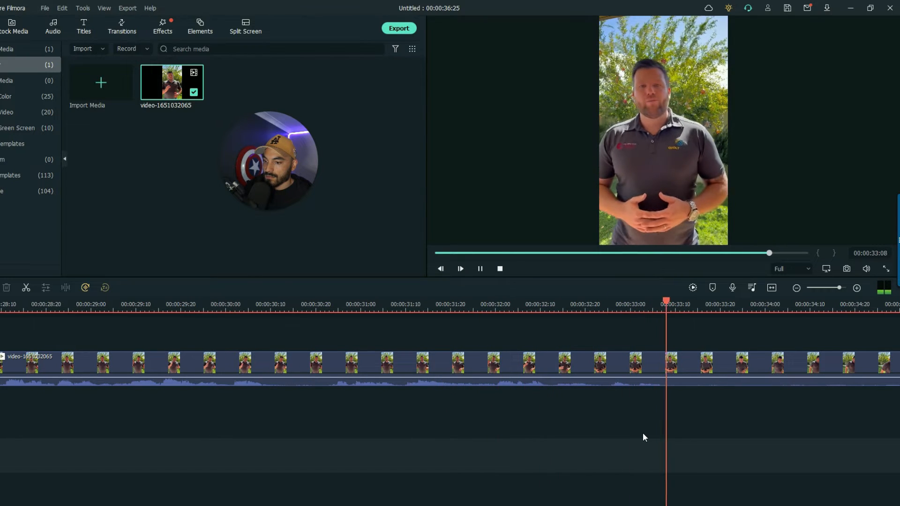
key(space)
key(ctrl+b)
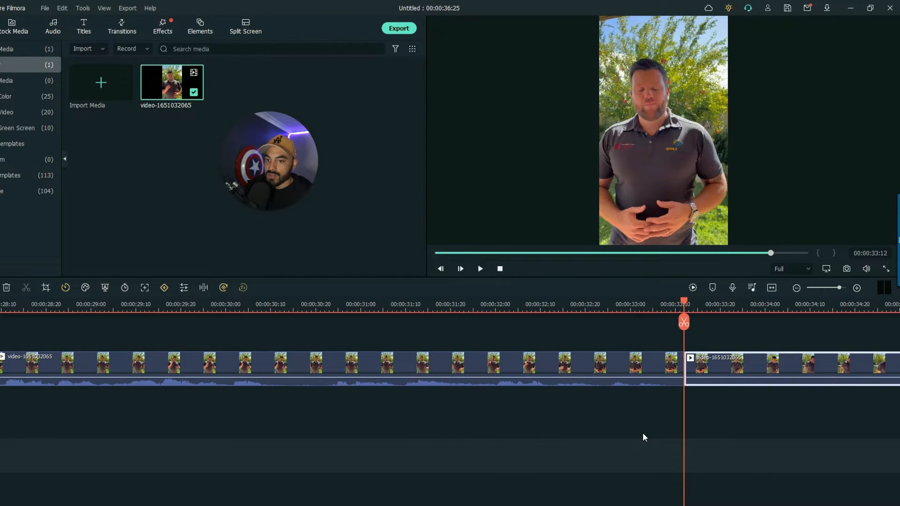
key(Delete)
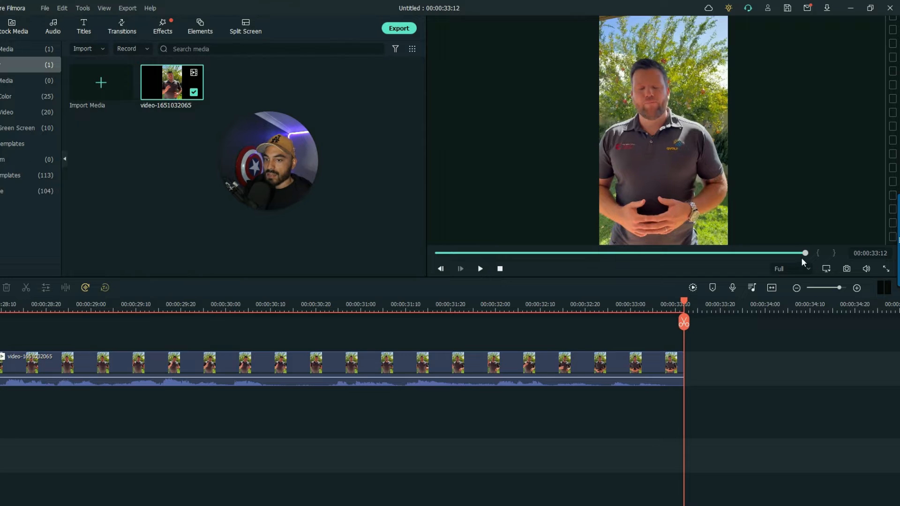
drag(801, 255, 379, 235)
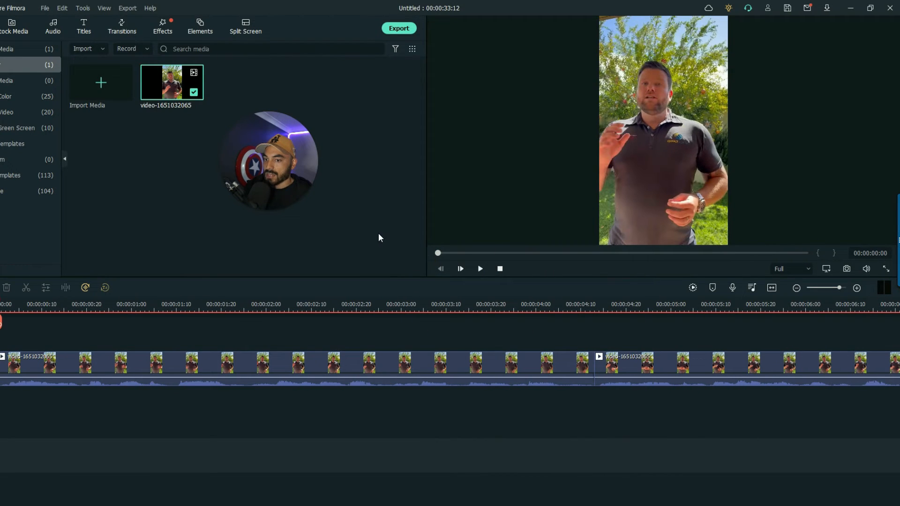
drag(311, 176, 384, 116)
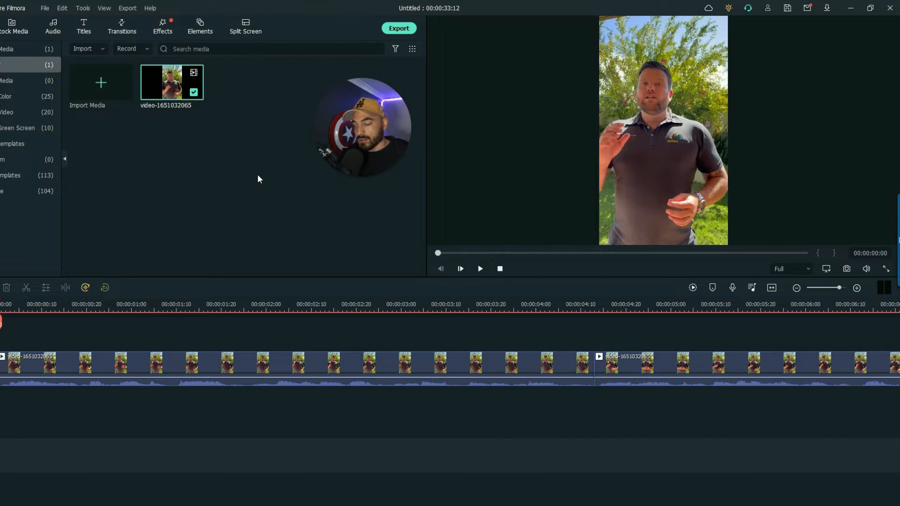
drag(387, 139, 336, 177)
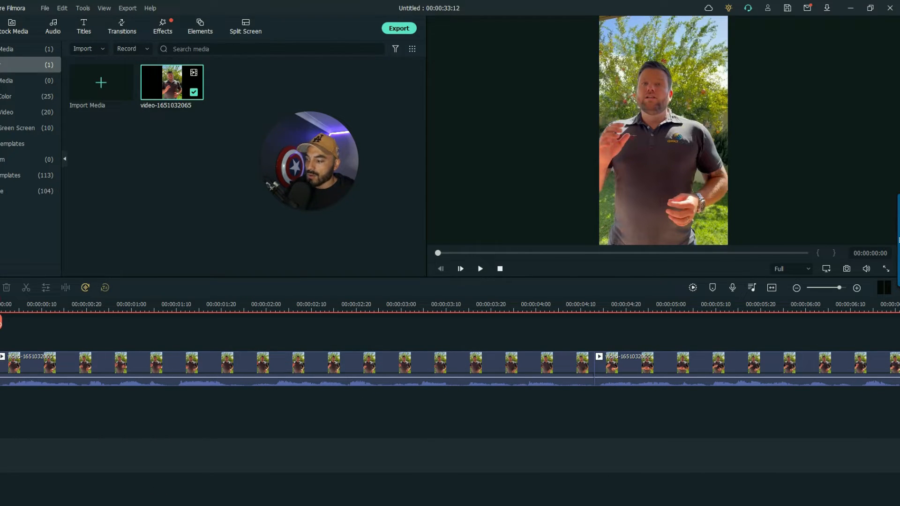
mouse_move(86, 505)
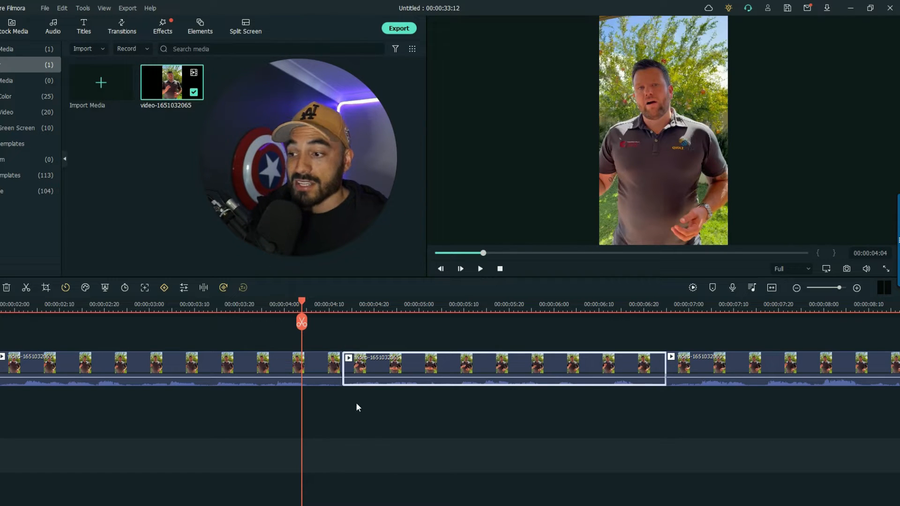
Add an animation keyframe to the second clip at 00:00:04:18 with the scale set to 120%
click(365, 305)
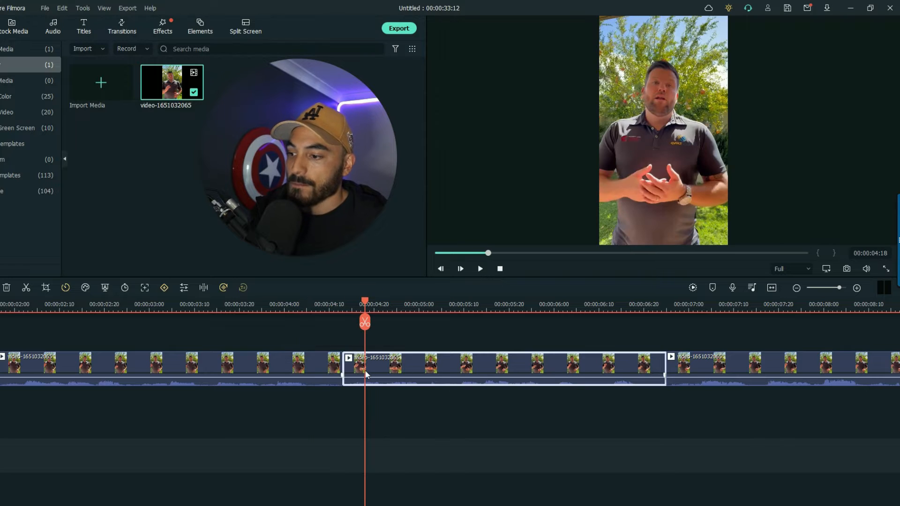
click(164, 288)
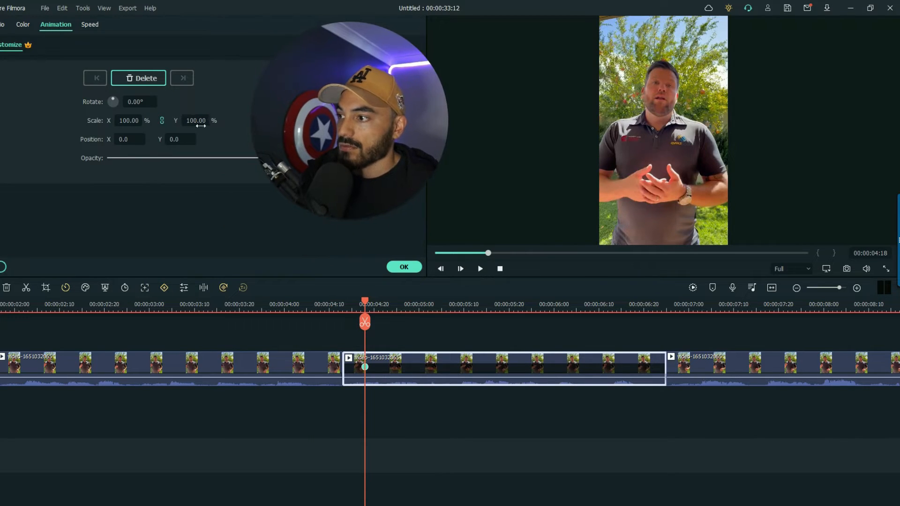
click(199, 120)
text(120)
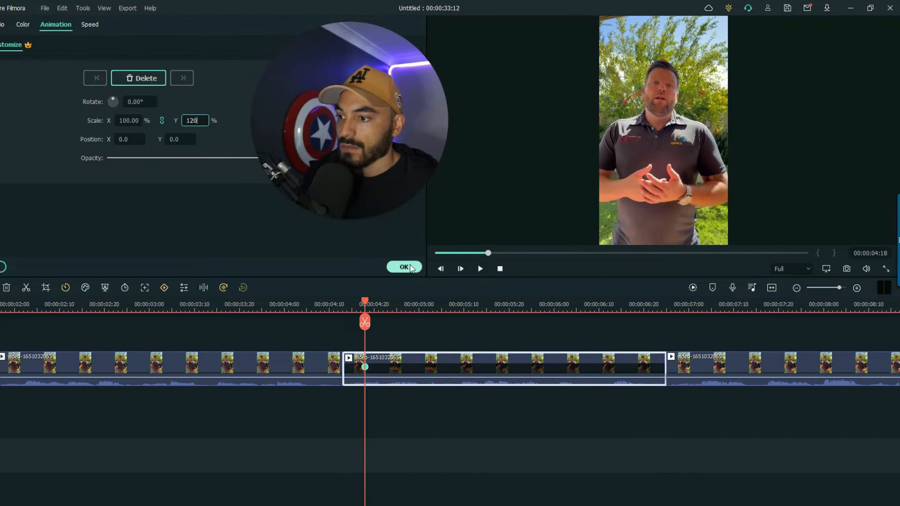
click(406, 267)
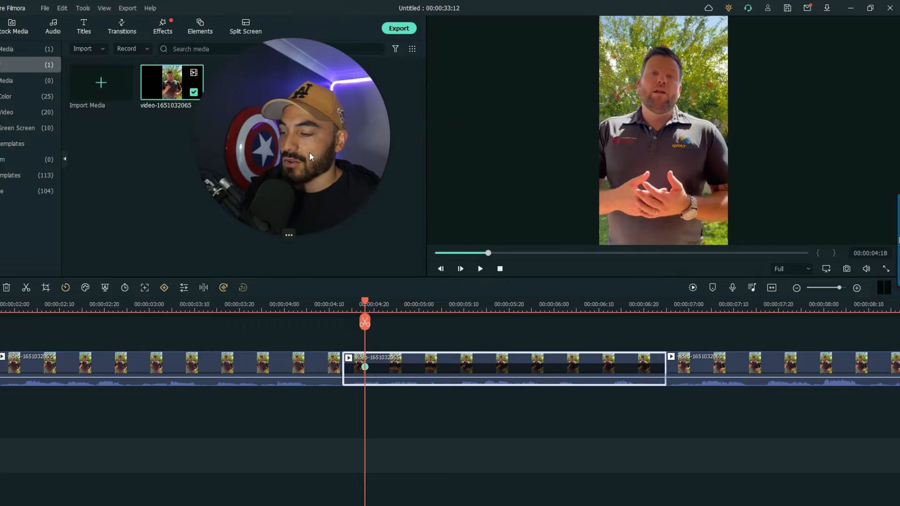
Play the video across the first join twice to check the zoom on the second clip and the return to normal framing
click(239, 306)
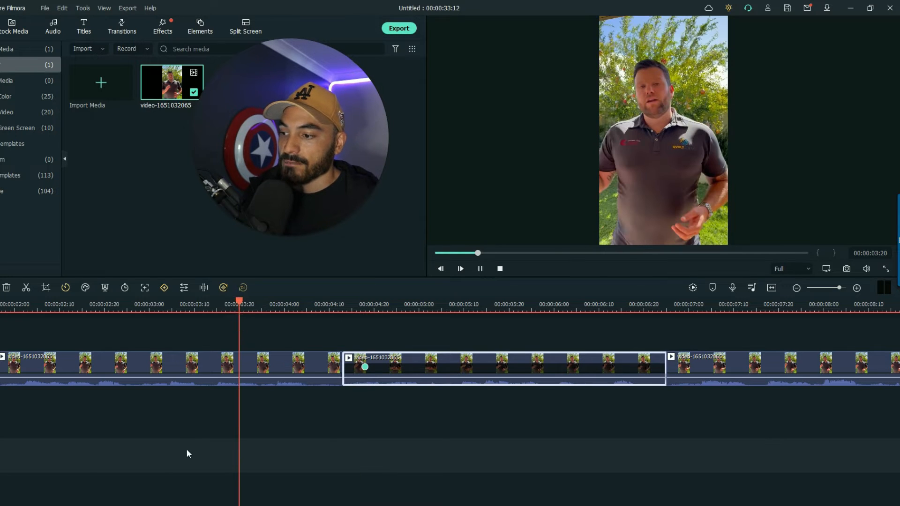
key(space)
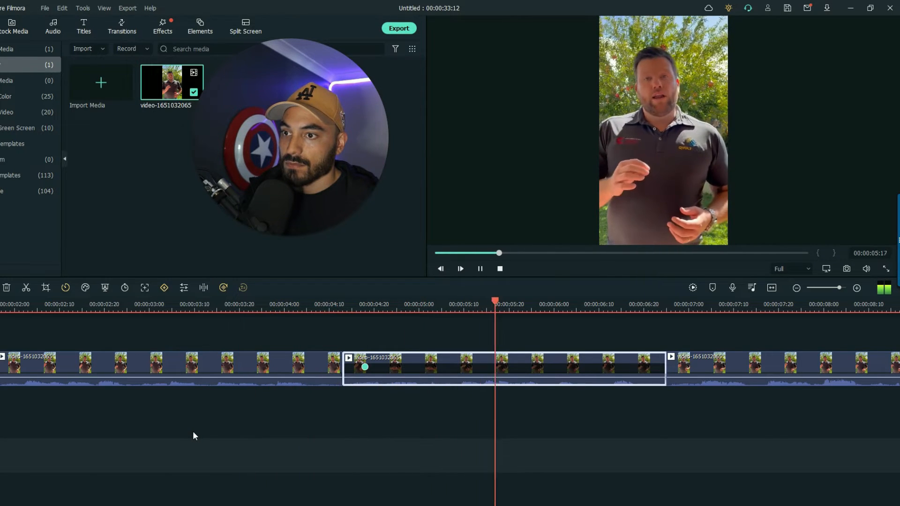
key(space)
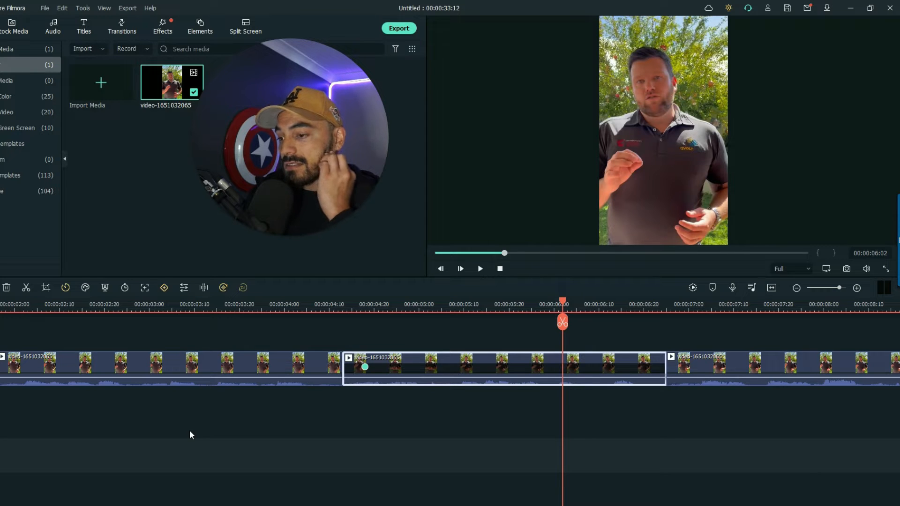
click(77, 309)
click(299, 431)
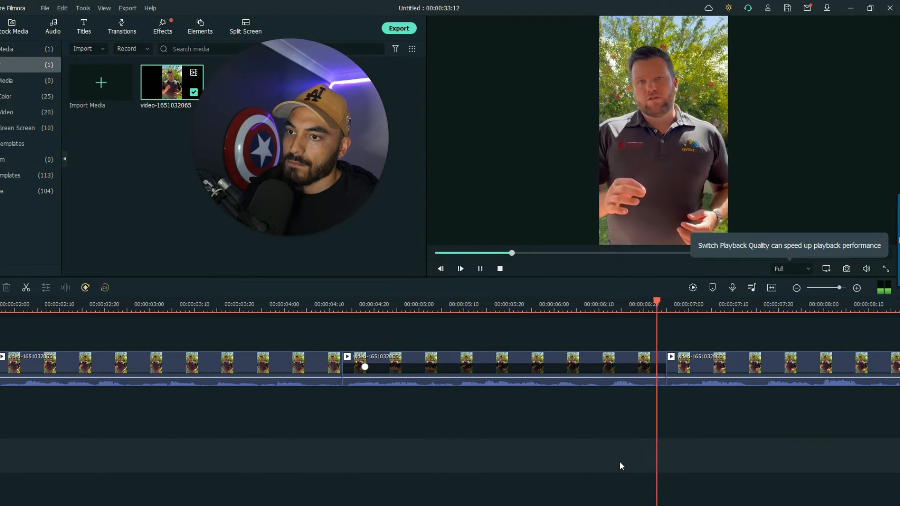
key(space)
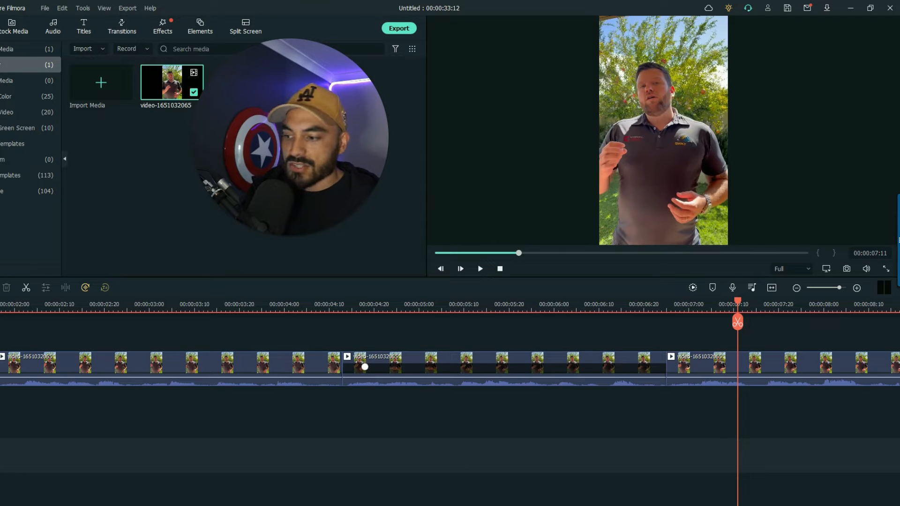
Play on through the third clip and split it at 00:00:14:21
drag(156, 505, 264, 505)
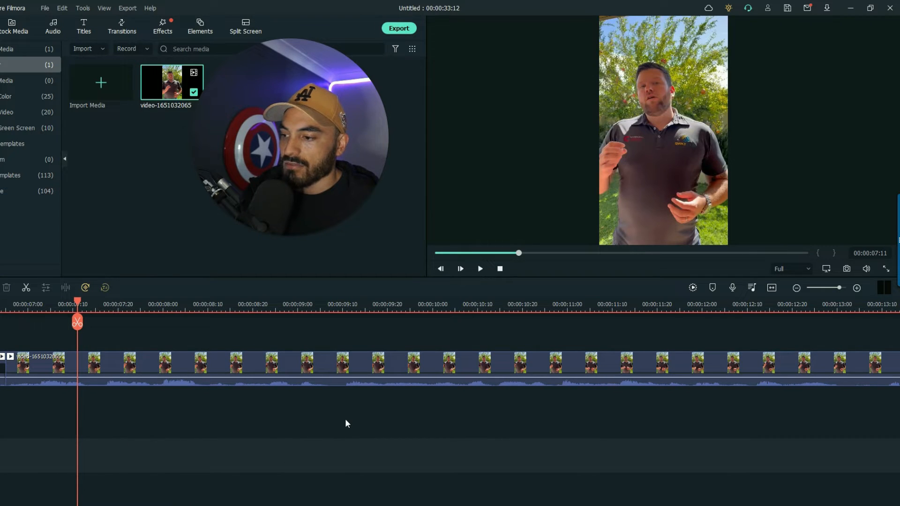
key(space)
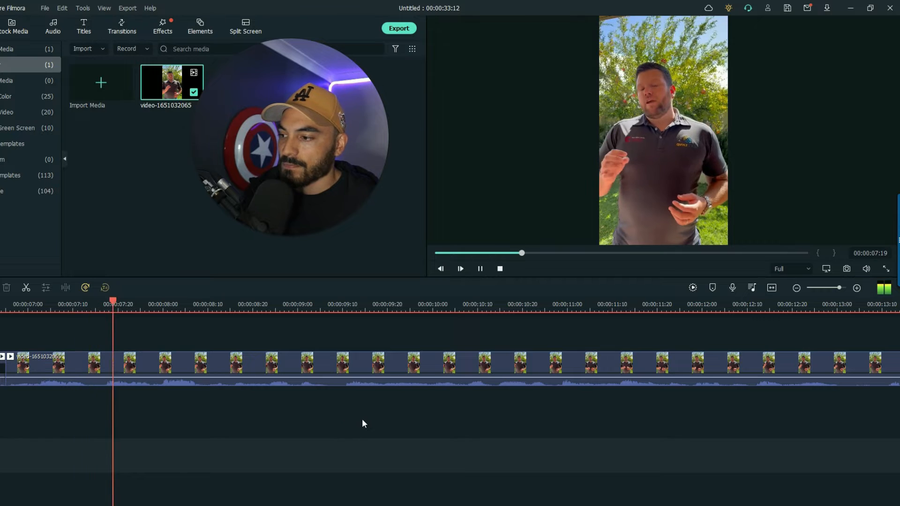
key(space)
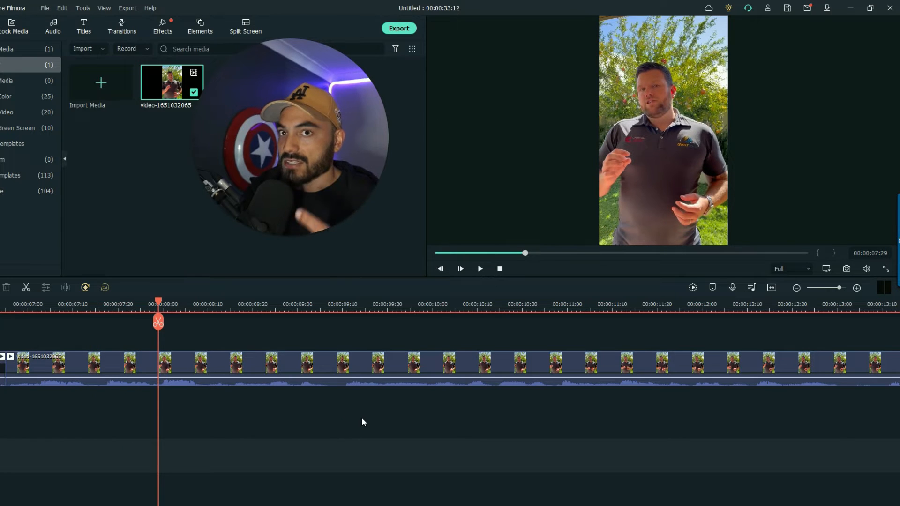
key(space)
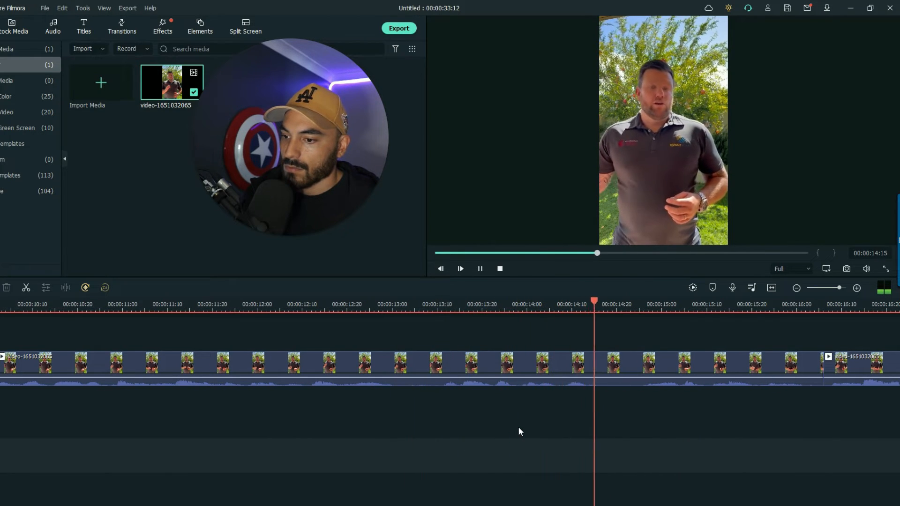
key(space)
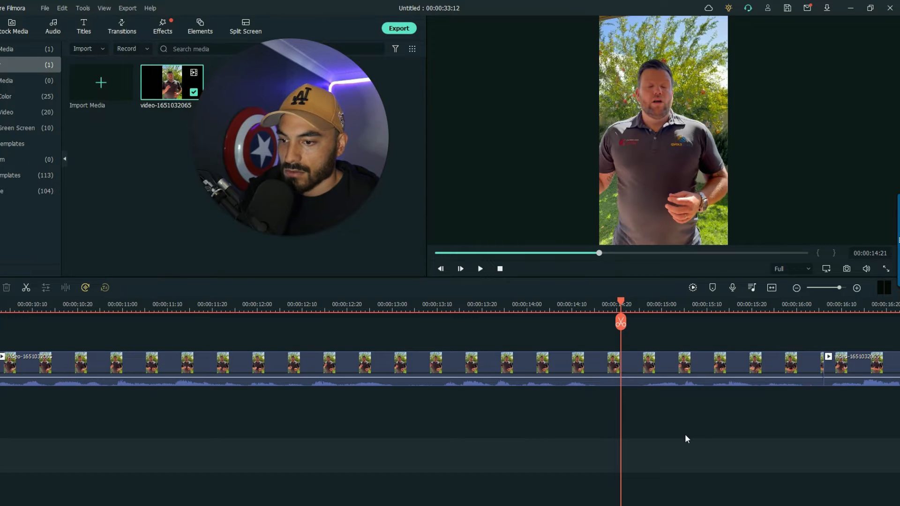
key(ctrl+b)
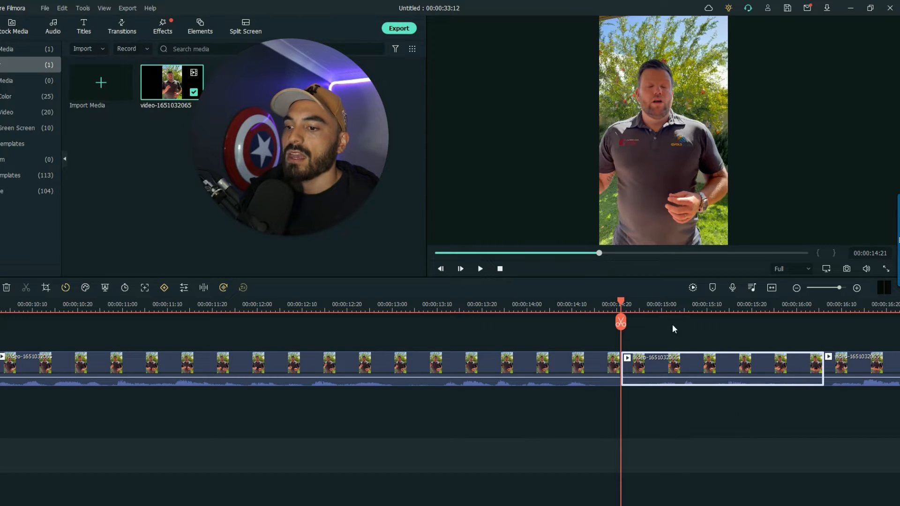
Add an animation keyframe to the clip starting at 00:00:14:21, placed at 00:00:15:00 with the scale set to 120%
click(661, 308)
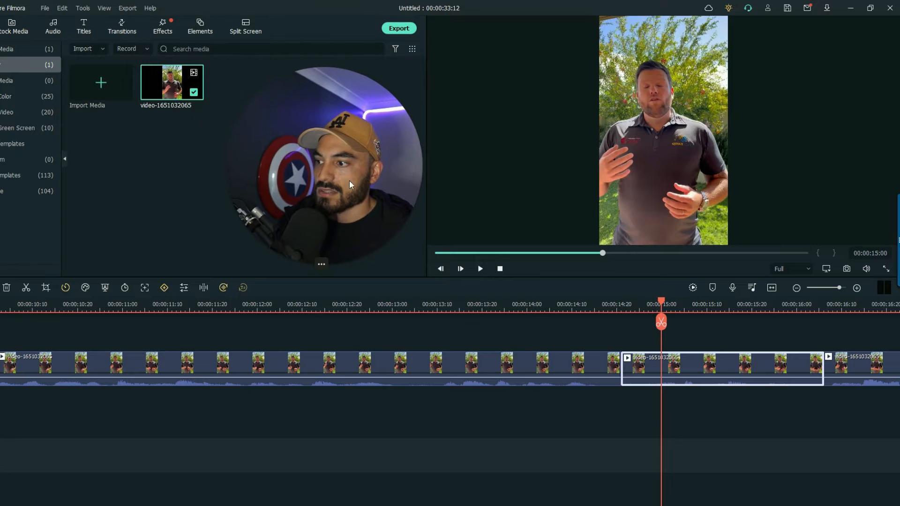
click(164, 289)
double_click(192, 120)
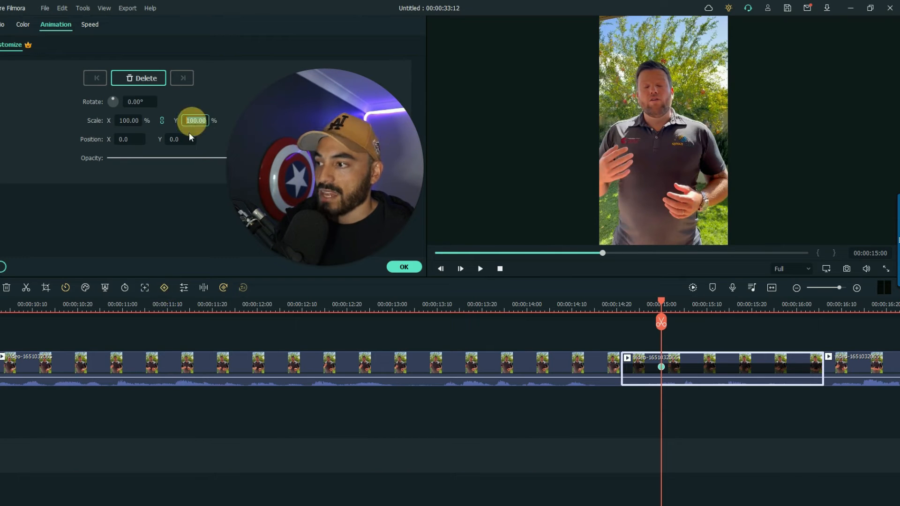
text(120)
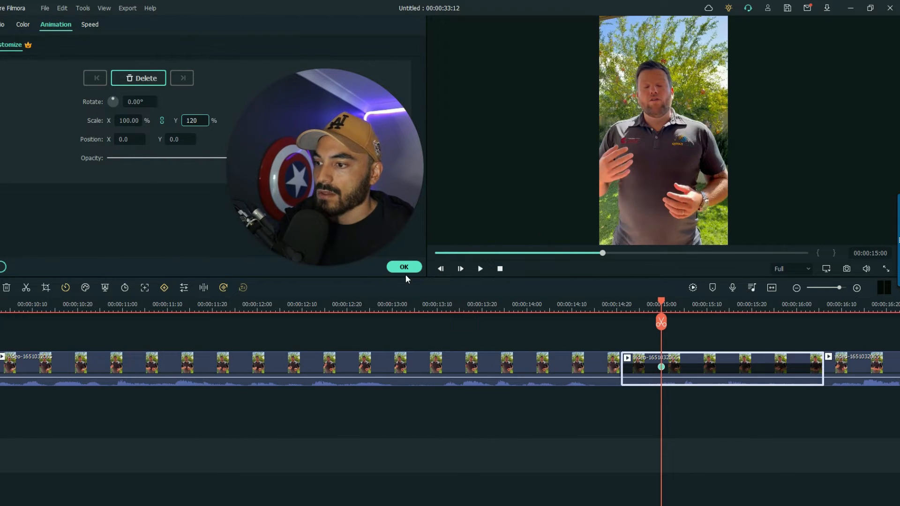
key(Return)
Play from 00:00:12:06 to 00:00:17:12 to check the zoom on the keyframed clip and the cut after it
click(284, 307)
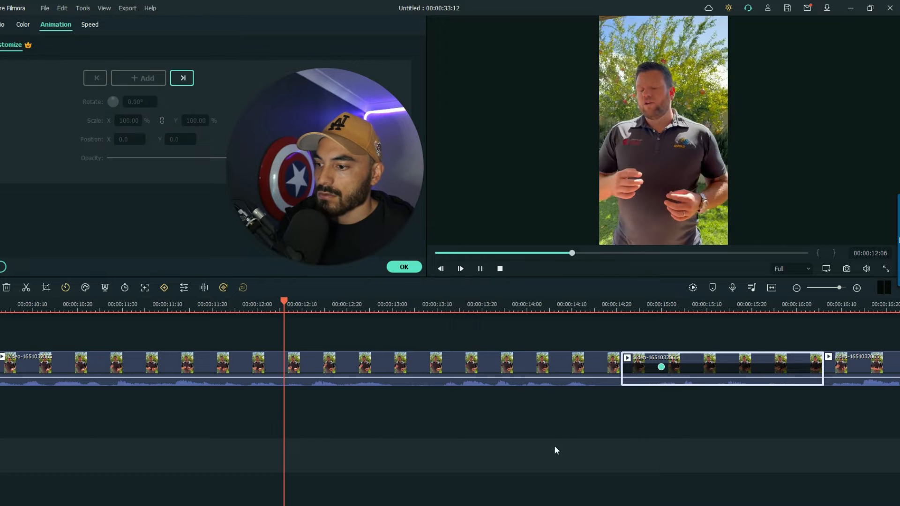
key(space)
click(569, 443)
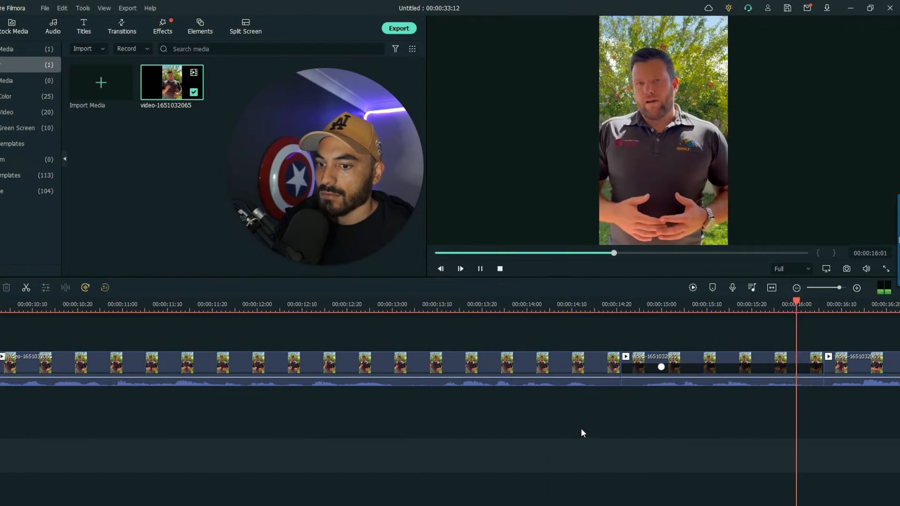
key(space)
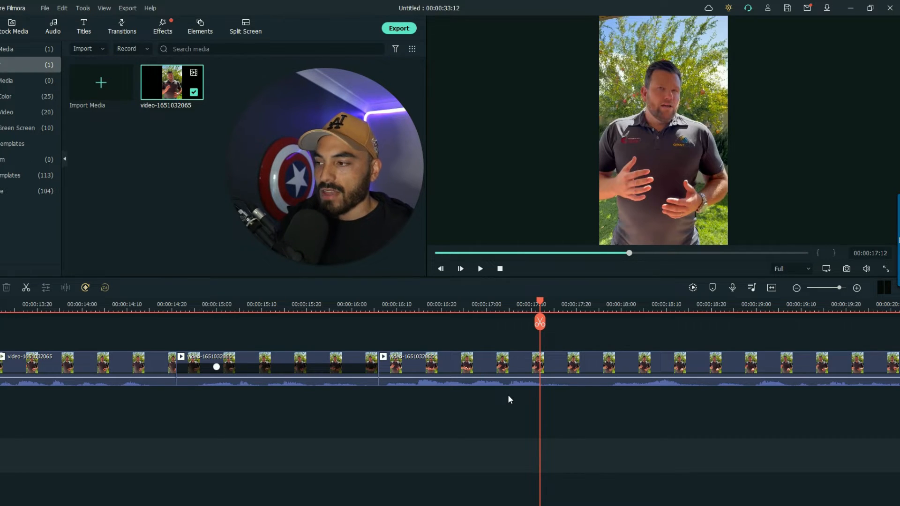
Play on to 00:00:27:14 and replay from 00:00:23:26 across the next two cuts to choose where to zoom
key(space)
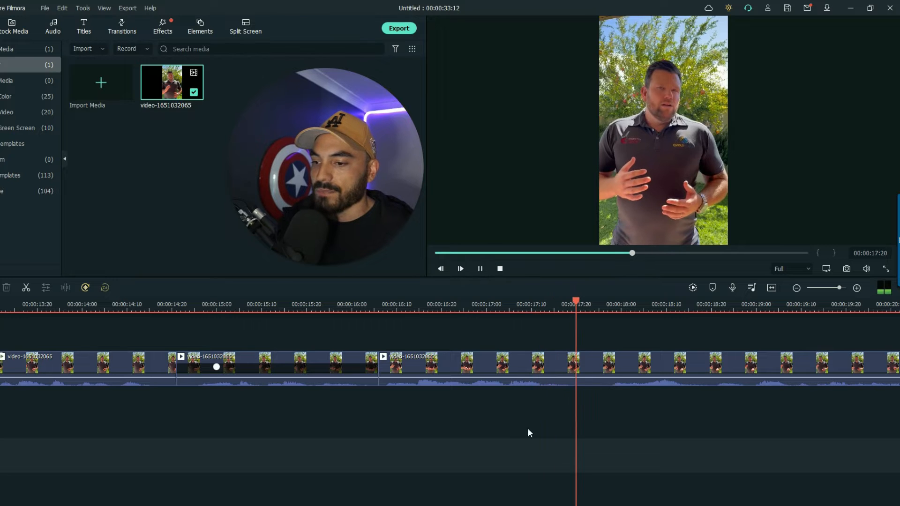
drag(421, 503, 473, 504)
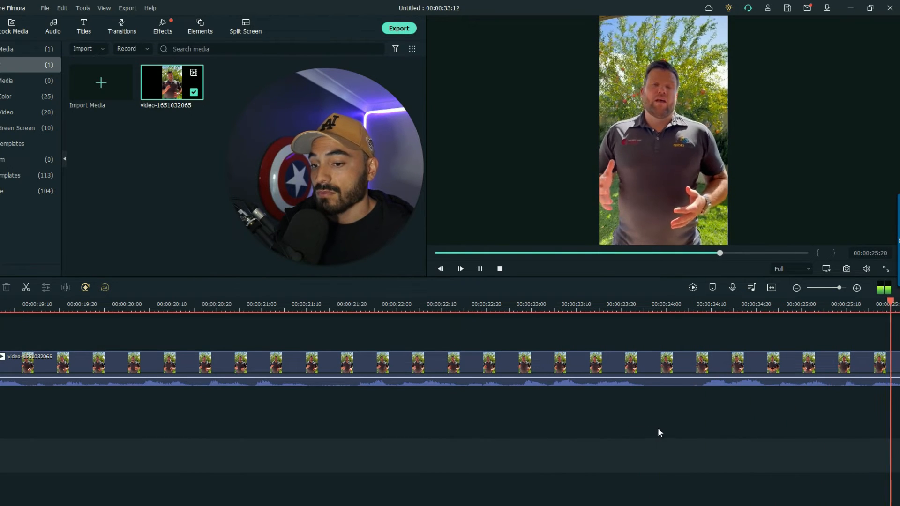
key(space)
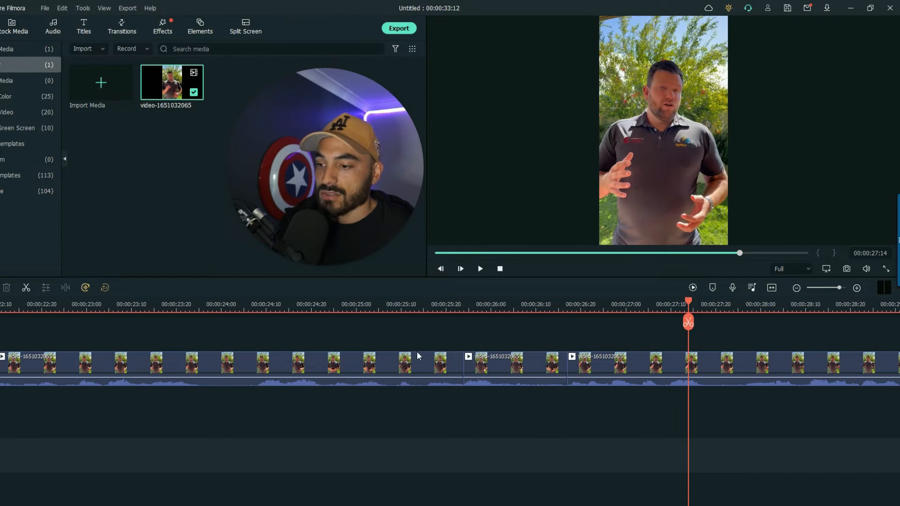
click(203, 319)
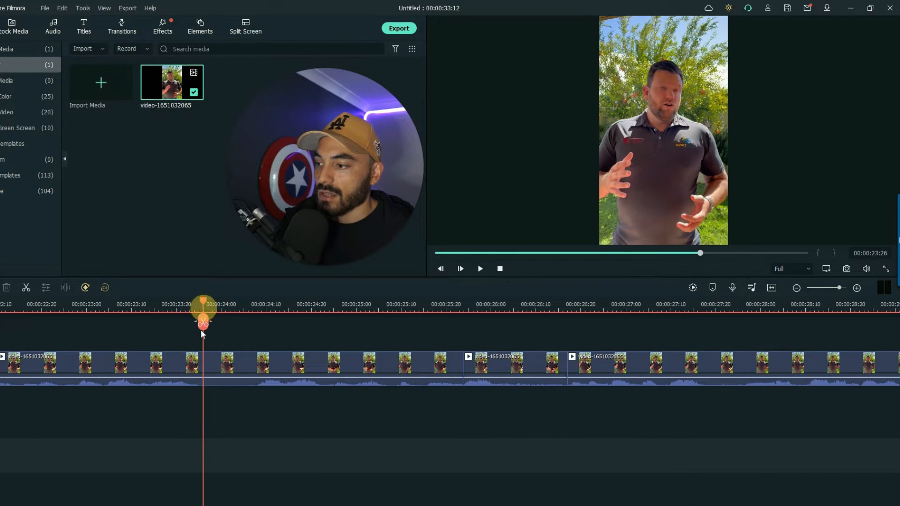
key(Right)
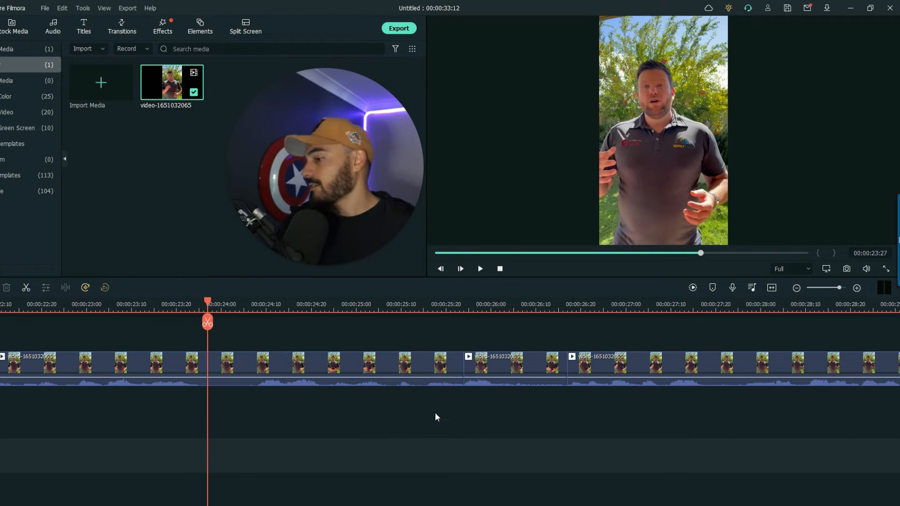
key(space)
key(space)
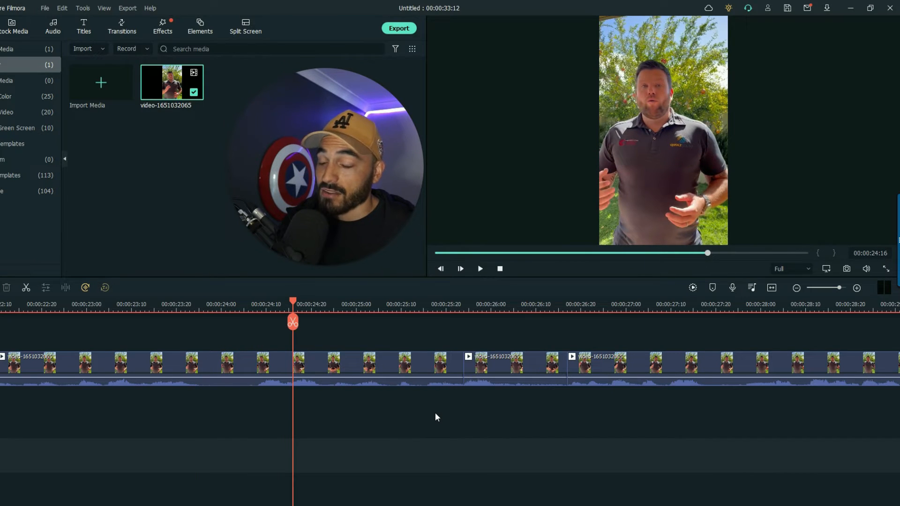
key(space)
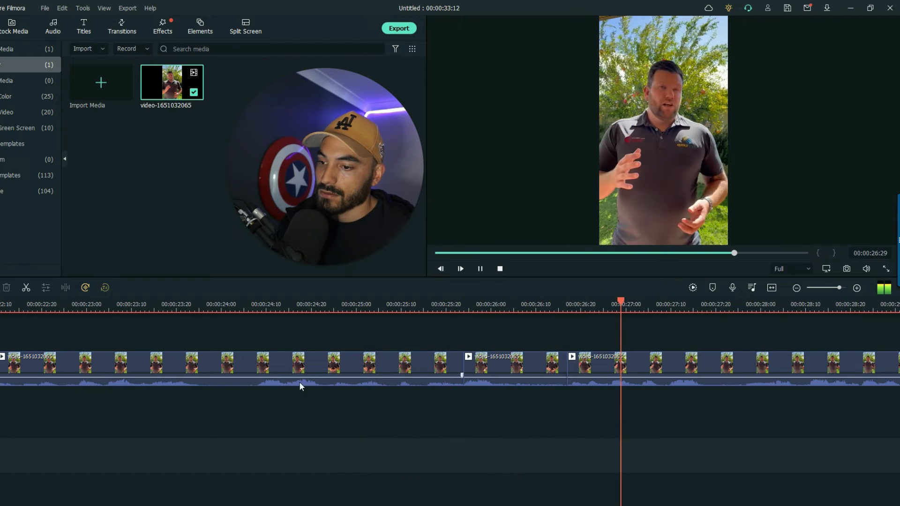
key(space)
Add an animation keyframe to the last clip at 00:00:26:23 with the scale set to 120%
click(593, 306)
click(586, 370)
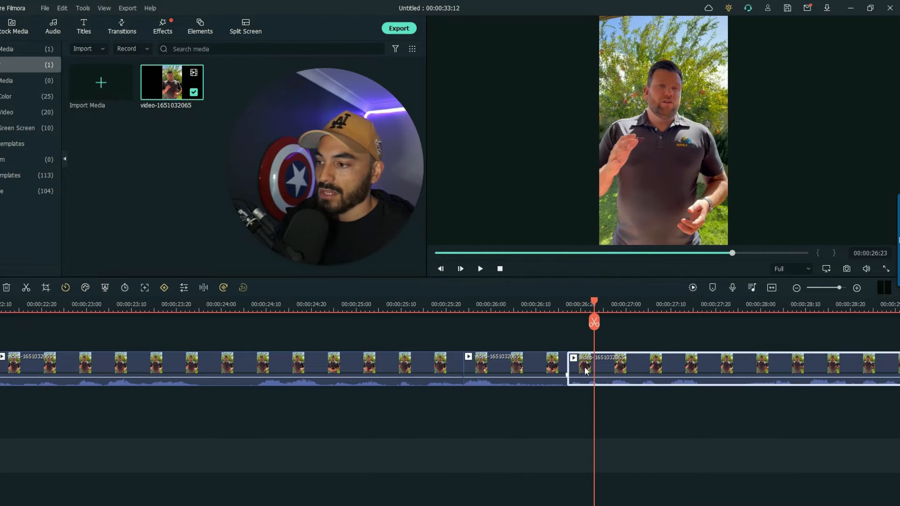
click(164, 288)
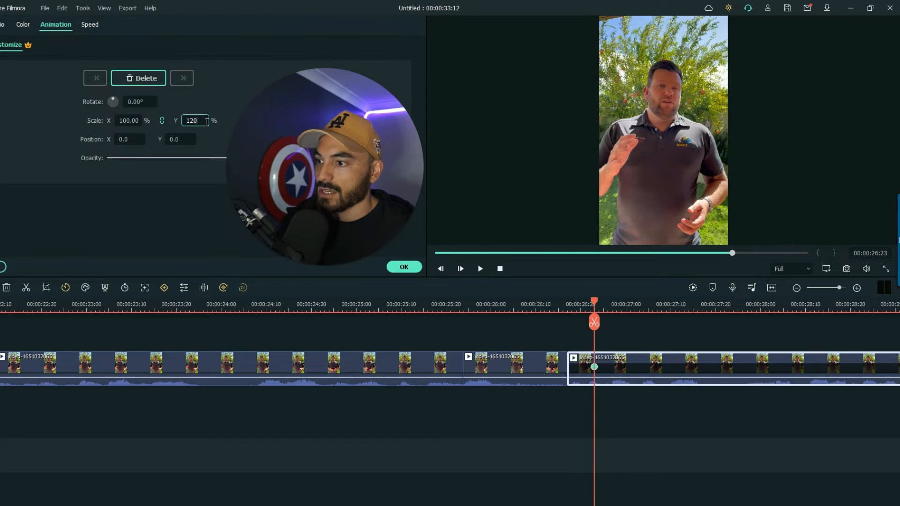
click(404, 268)
Play from 00:00:23:05 to the end of the video to check the final zoom, and start the export
click(108, 304)
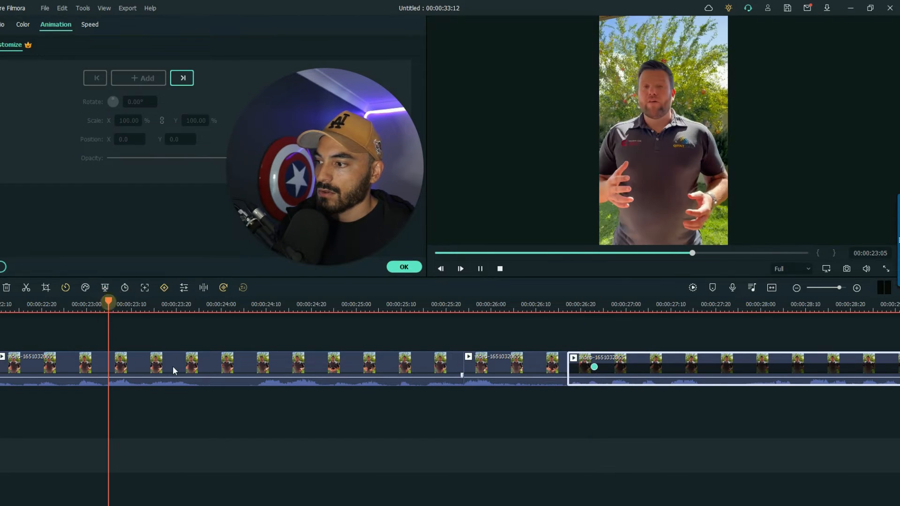
click(388, 434)
key(space)
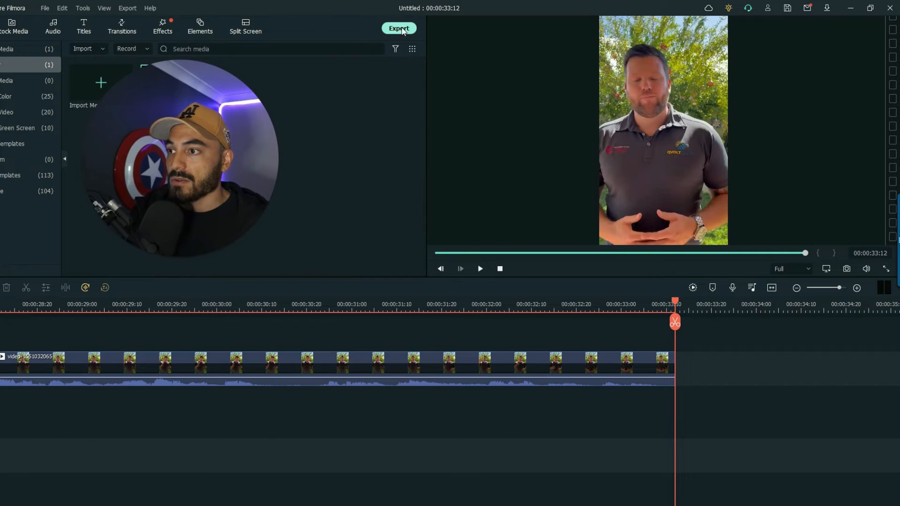
click(401, 29)
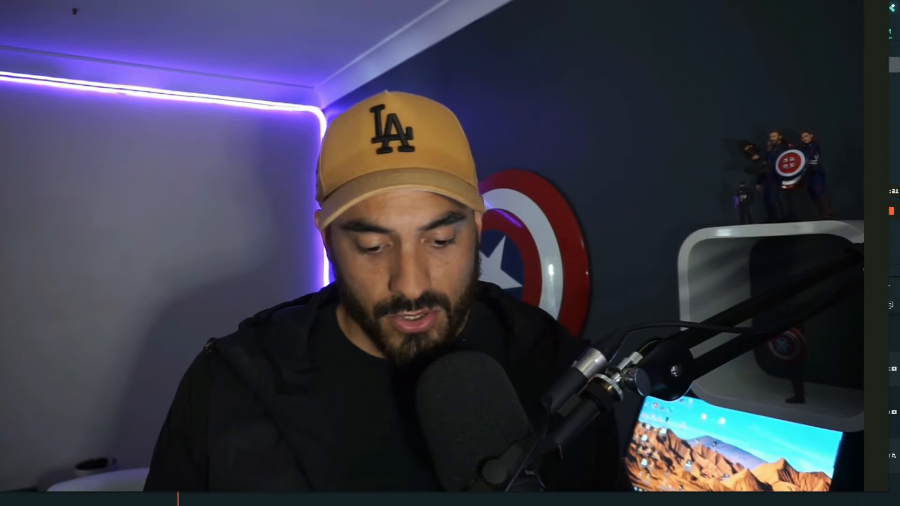
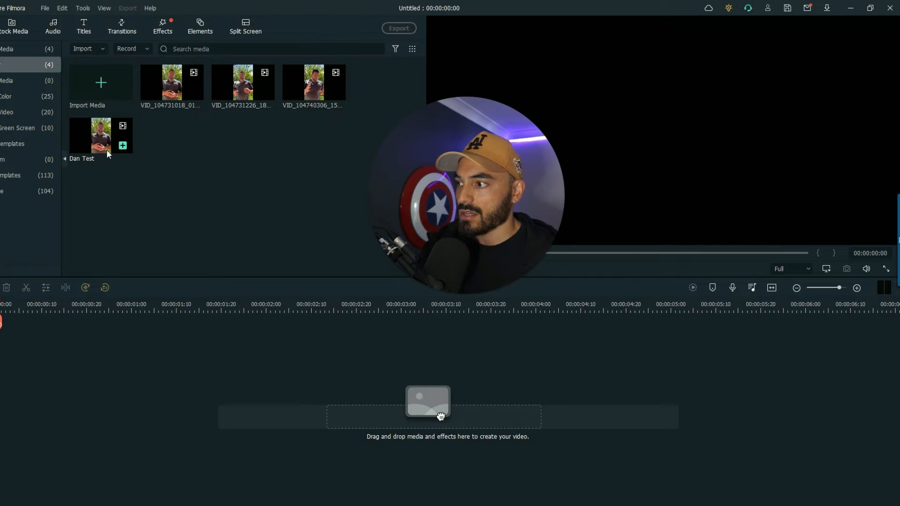
Place the full-length uncaptioned clip on the timeline and stack the captioned clip VID_104731018 above it from the start
drag(440, 416, 441, 416)
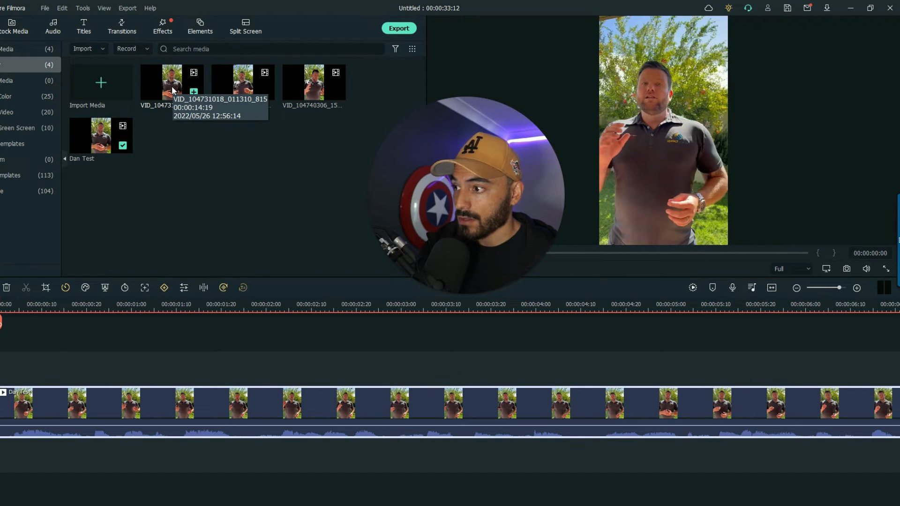
click(201, 146)
drag(177, 94, 57, 371)
key(space)
click(221, 173)
Add captioned clips VID_104731226 and VID_104740306 one after the other on the upper track and compare both tracks' ends
drag(243, 96, 233, 189)
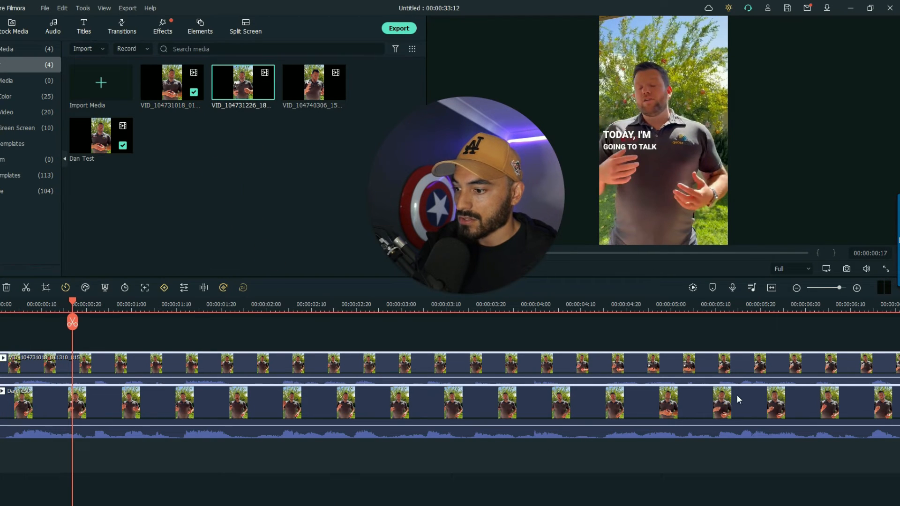
drag(843, 286, 832, 286)
drag(275, 145, 315, 370)
click(296, 233)
drag(314, 89, 735, 395)
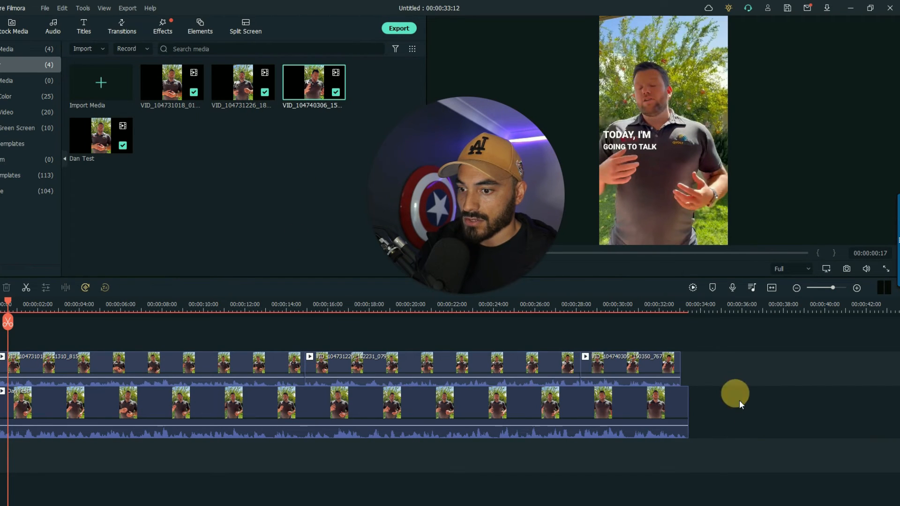
scroll(663, 414, right, 5)
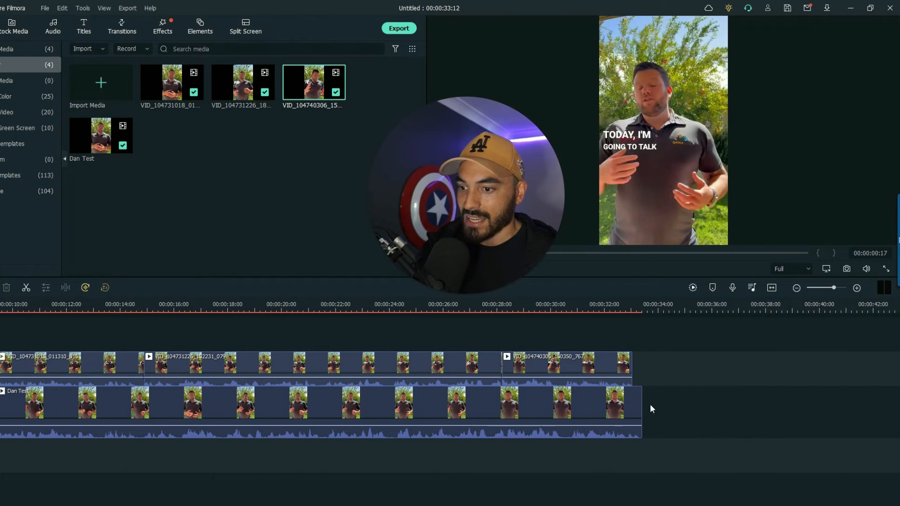
scroll(450, 394, left, 5)
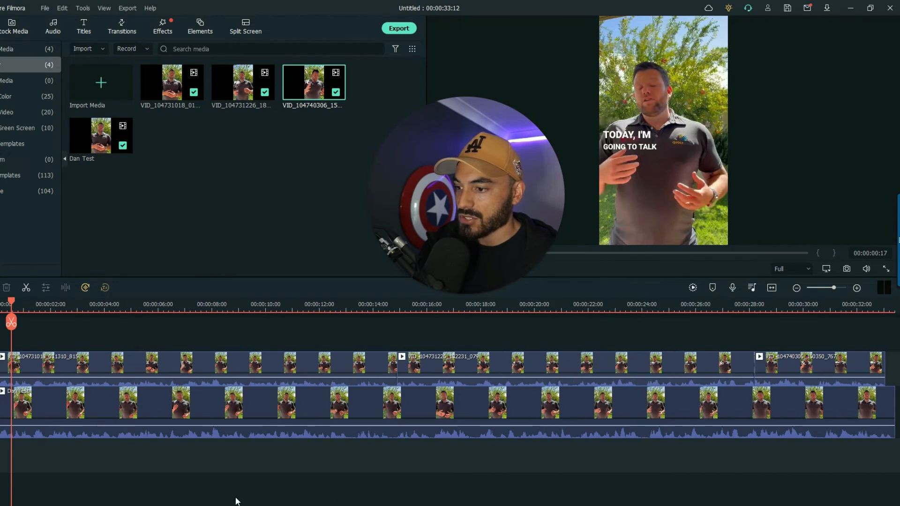
Play from about 00:00:12:00 to 00:00:16:07 to check the join between the first two captioned clips
click(320, 303)
key(space)
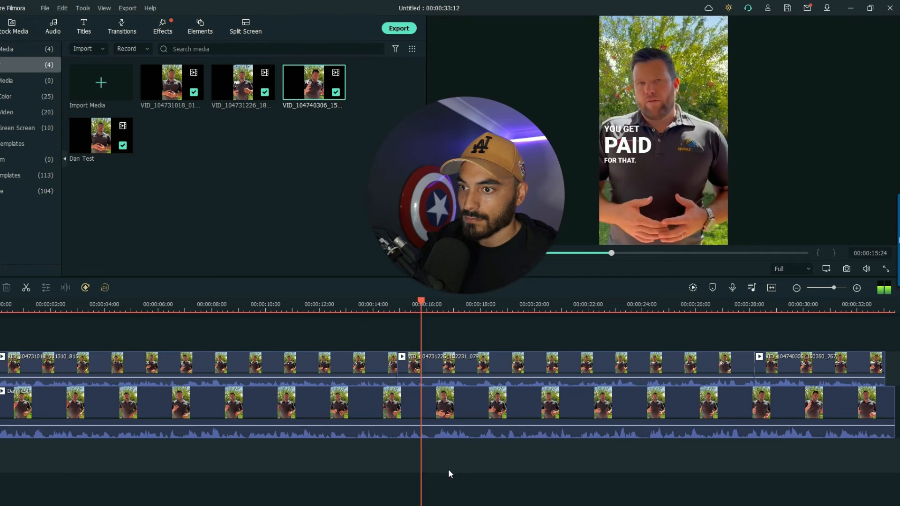
key(space)
drag(451, 223, 364, 187)
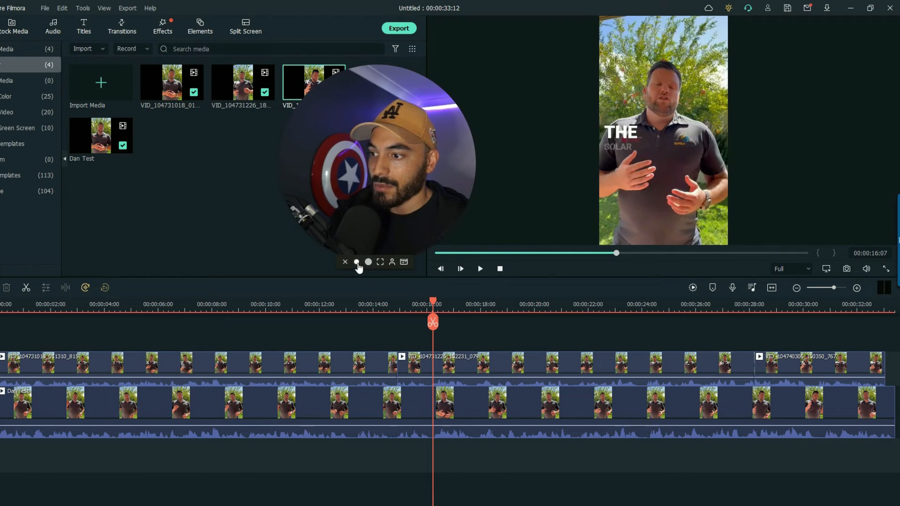
click(356, 261)
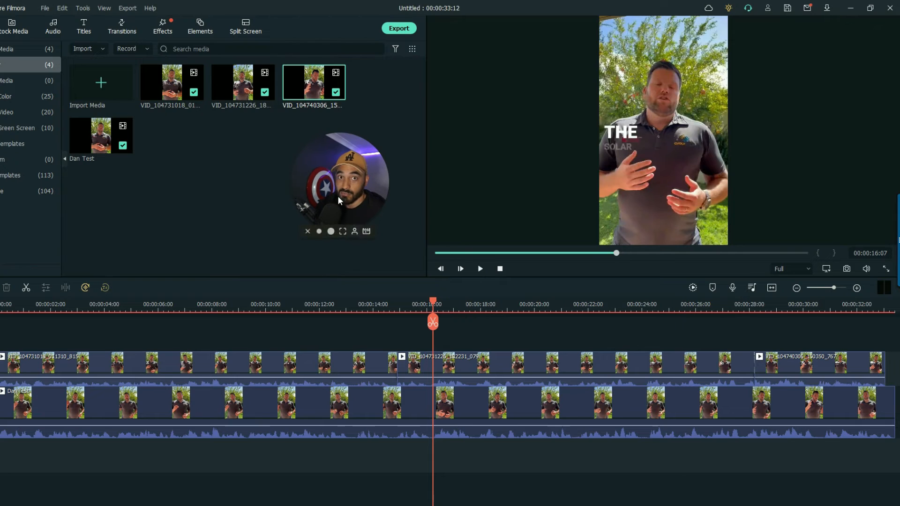
Move the second captioned clip about 10 frames later on the upper track and play the join up to 00:00:16:00
drag(834, 288, 837, 288)
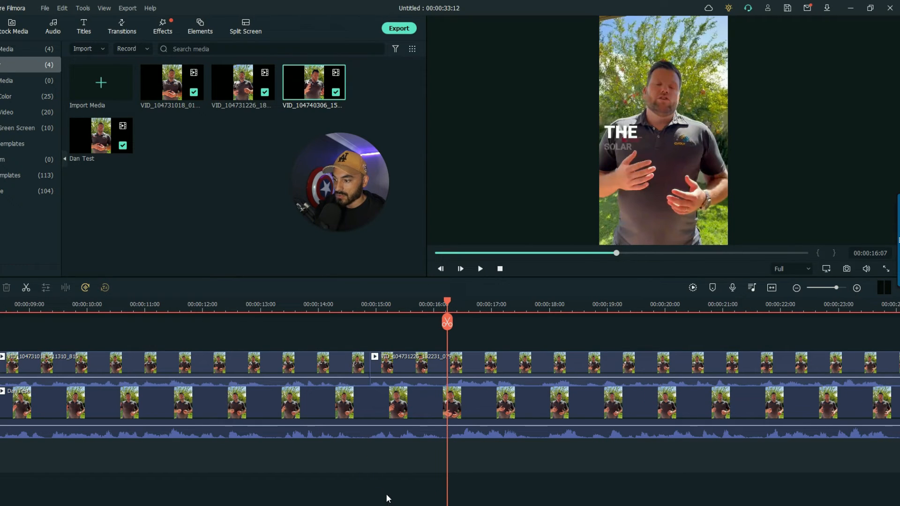
click(419, 366)
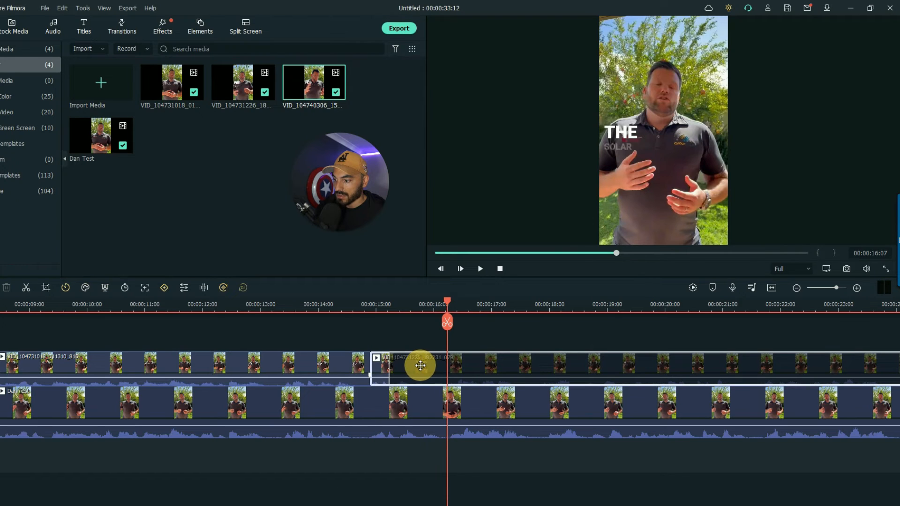
drag(421, 366, 439, 366)
click(413, 482)
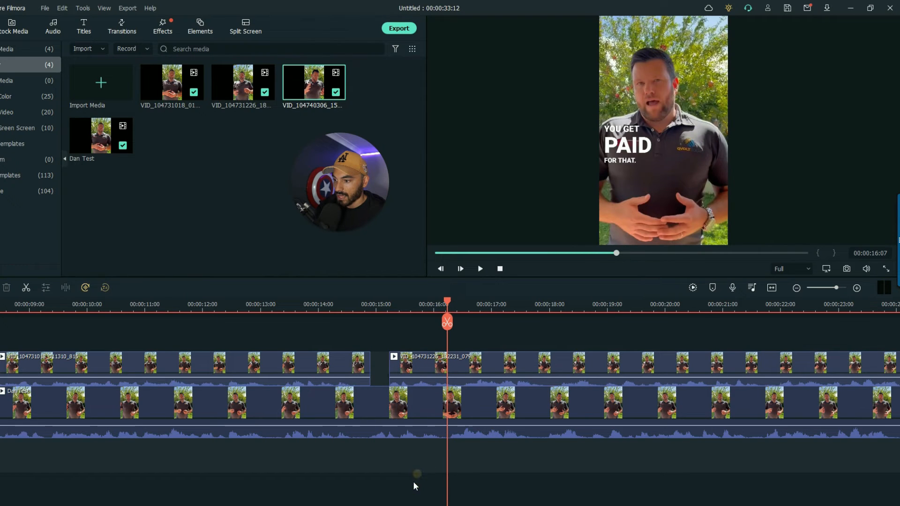
click(242, 305)
key(space)
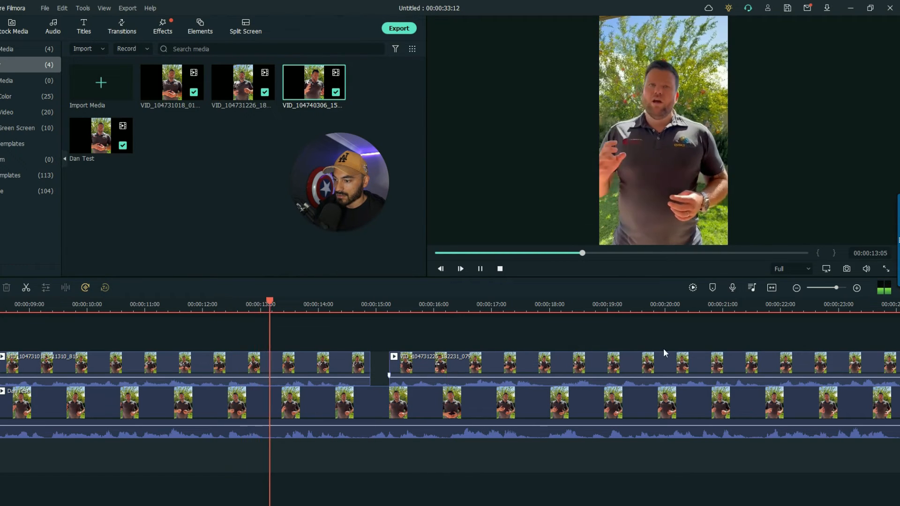
key(space)
Move the second captioned clip about 6 frames earlier and replay the join up to 00:00:16:10 to check its sync
click(837, 288)
click(837, 287)
click(613, 366)
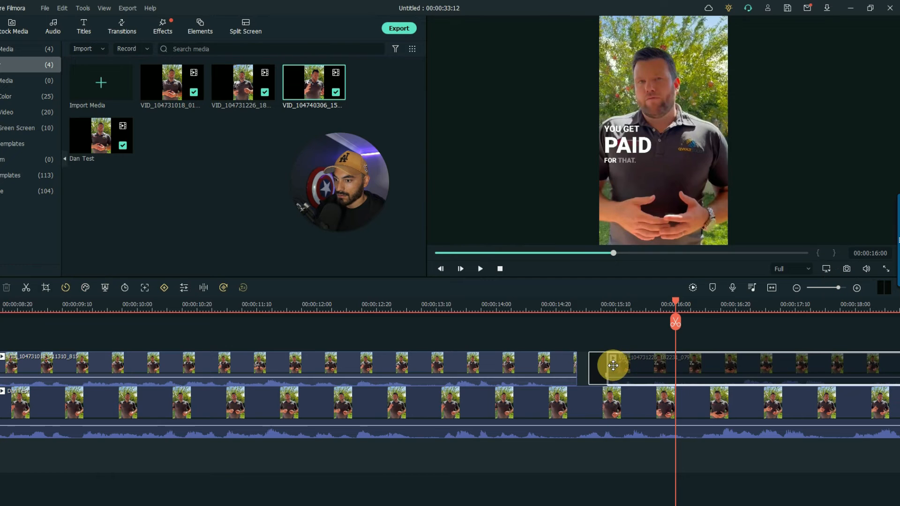
click(472, 305)
click(619, 473)
key(space)
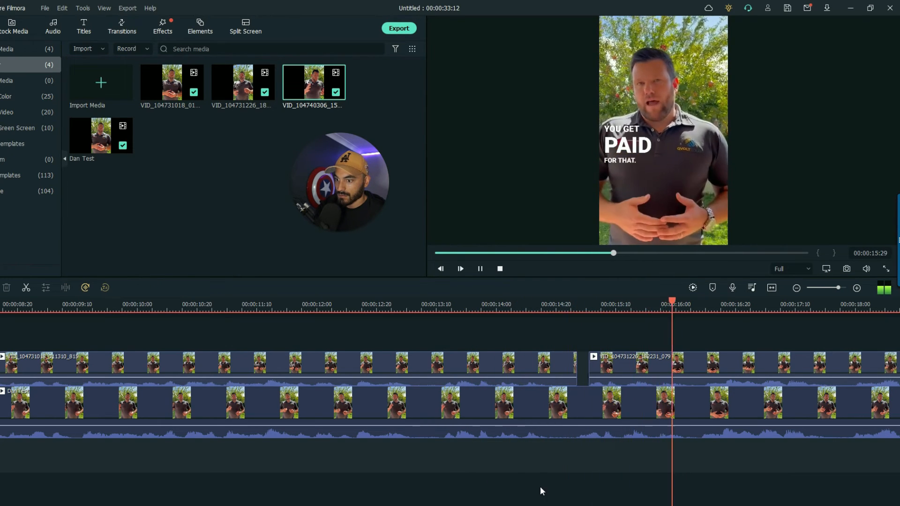
key(space)
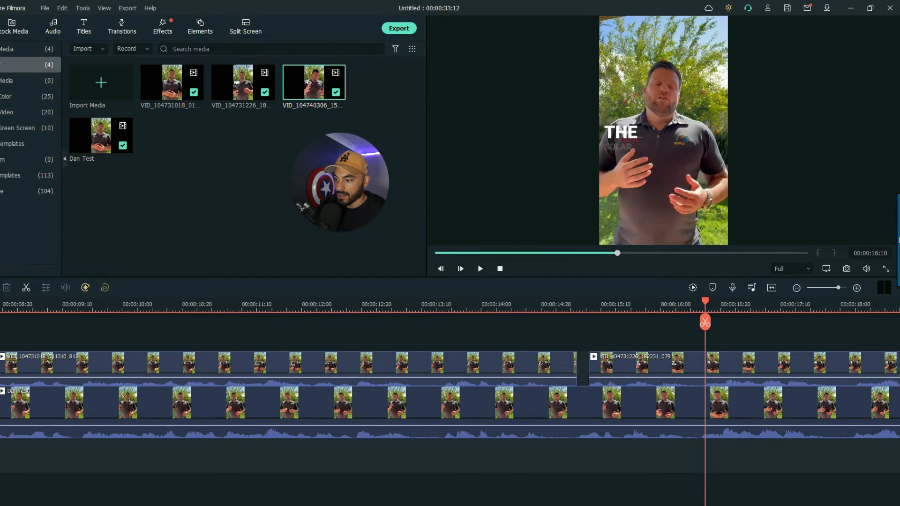
drag(367, 505, 454, 505)
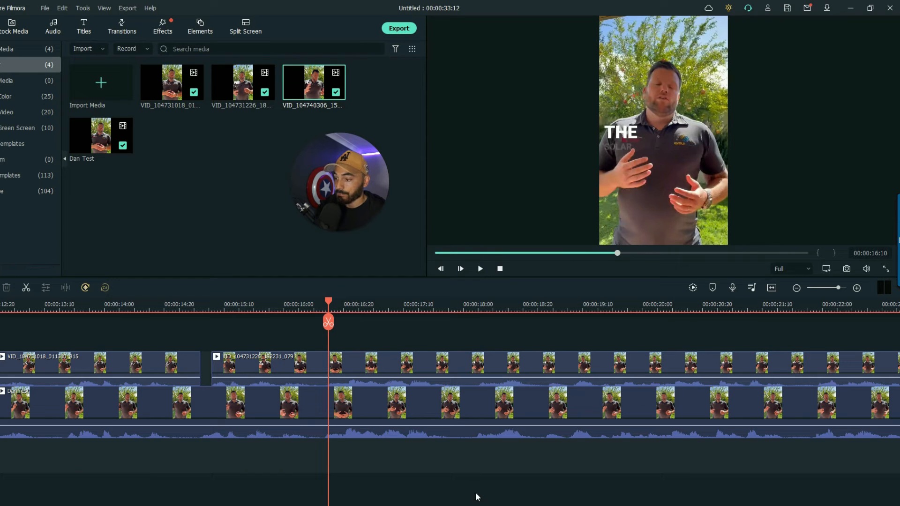
Move the second captioned clip slightly earlier to start at 00:00:15:00 and play the join from about 00:00:13:25 to 00:00:16:05
click(209, 308)
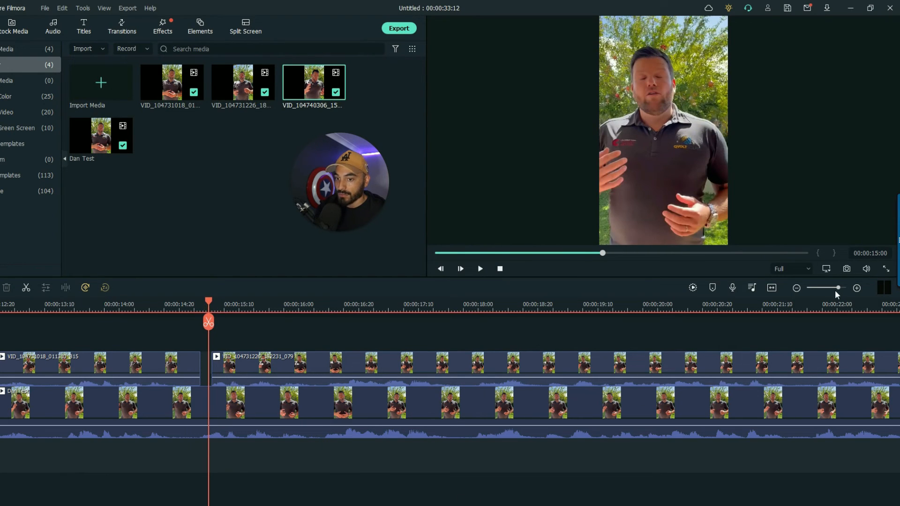
drag(836, 289, 839, 289)
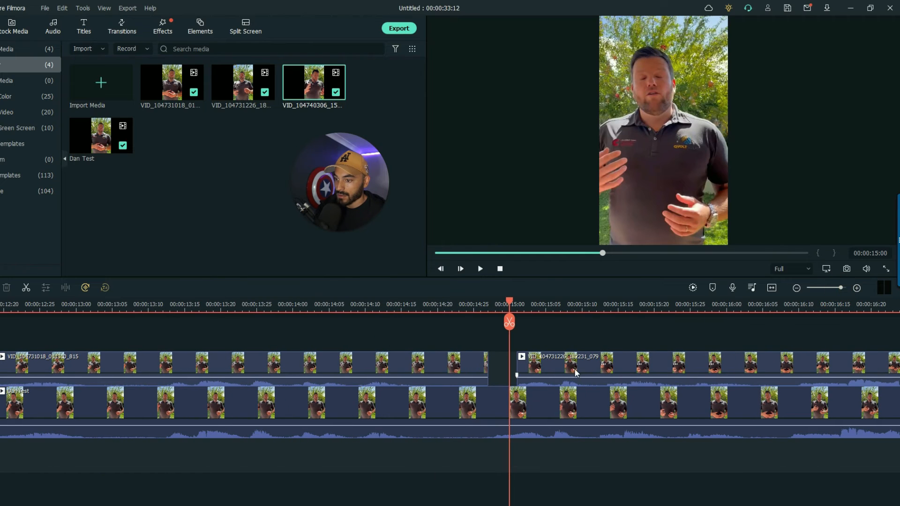
click(553, 367)
drag(553, 367, 542, 364)
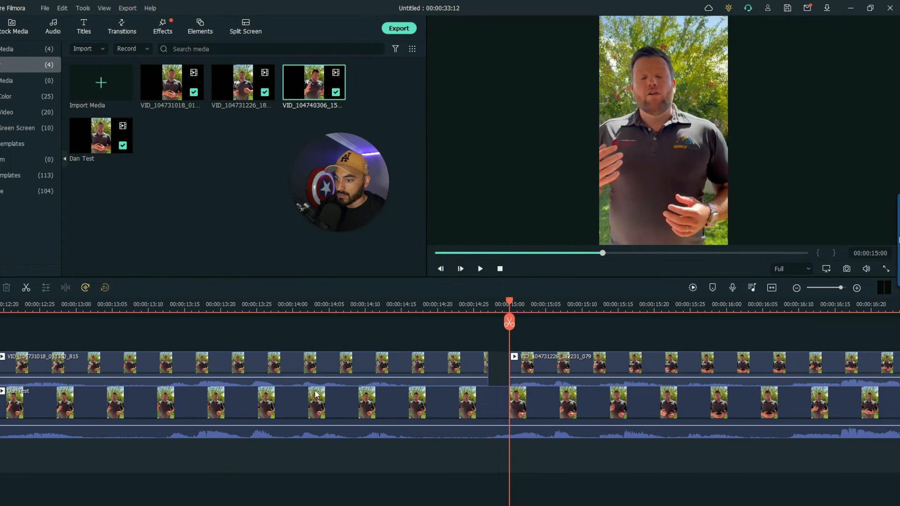
click(255, 307)
key(space)
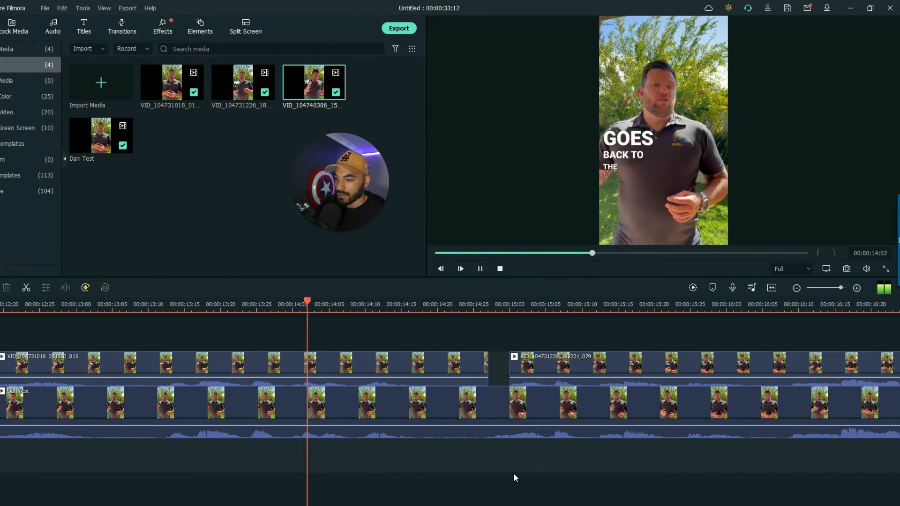
key(space)
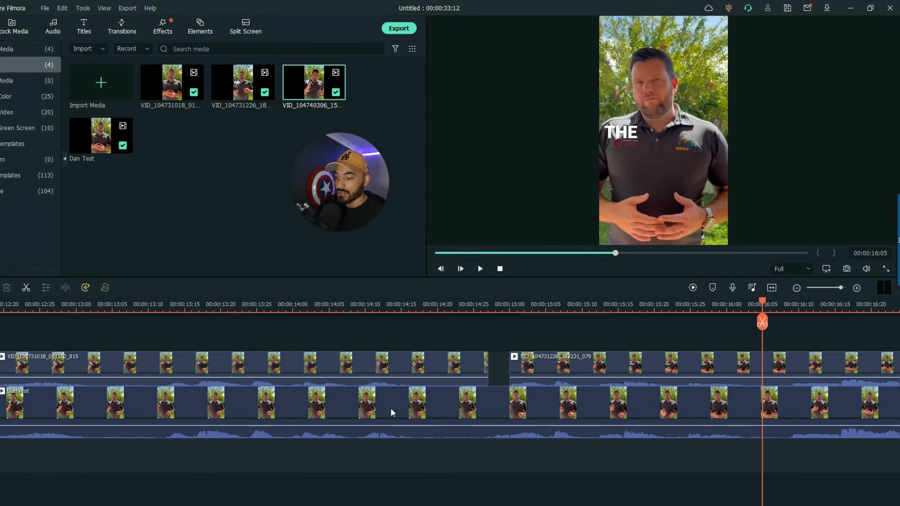
Play the join before the third captioned clip from about 00:00:27:18 and move that clip about 4 frames earlier on the upper track
drag(387, 505, 399, 505)
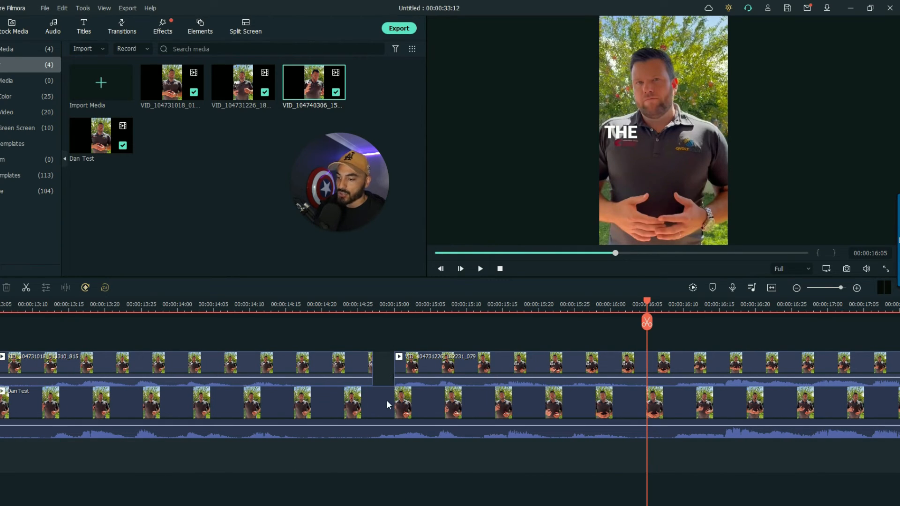
drag(399, 505, 699, 492)
click(460, 460)
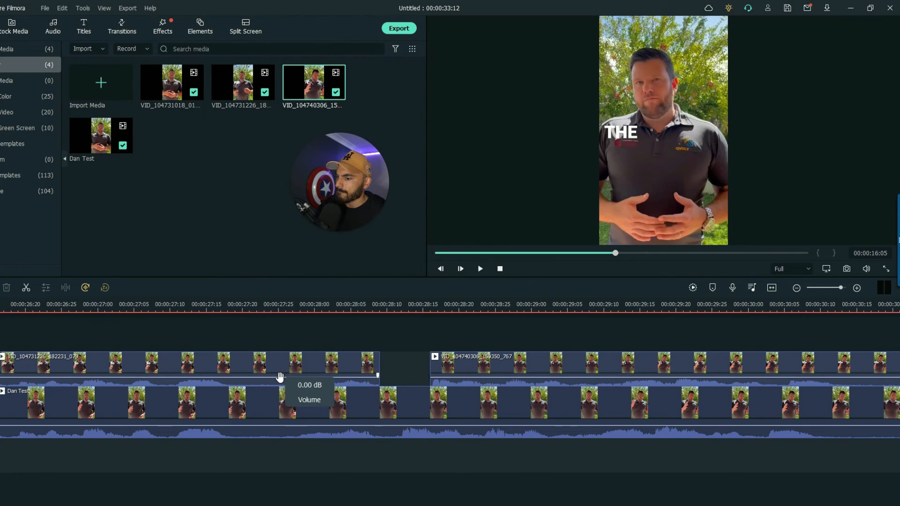
click(227, 305)
key(space)
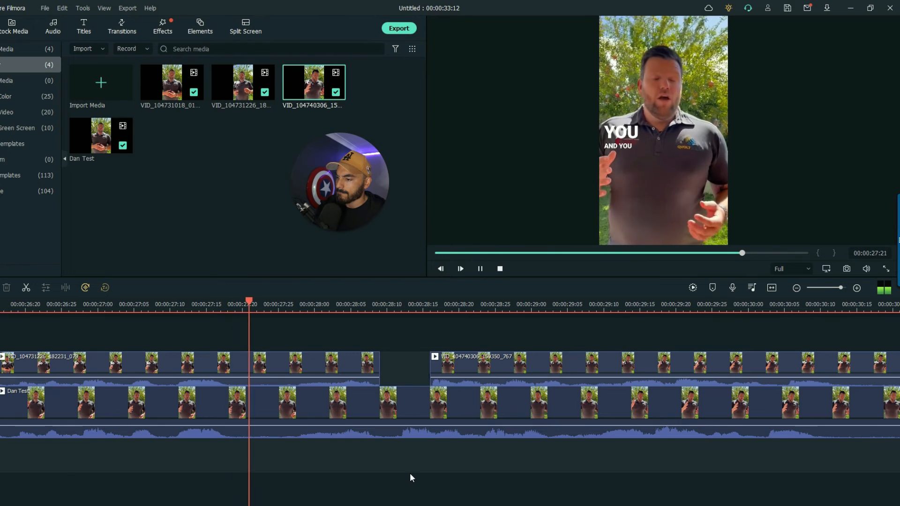
drag(448, 386, 426, 366)
click(424, 473)
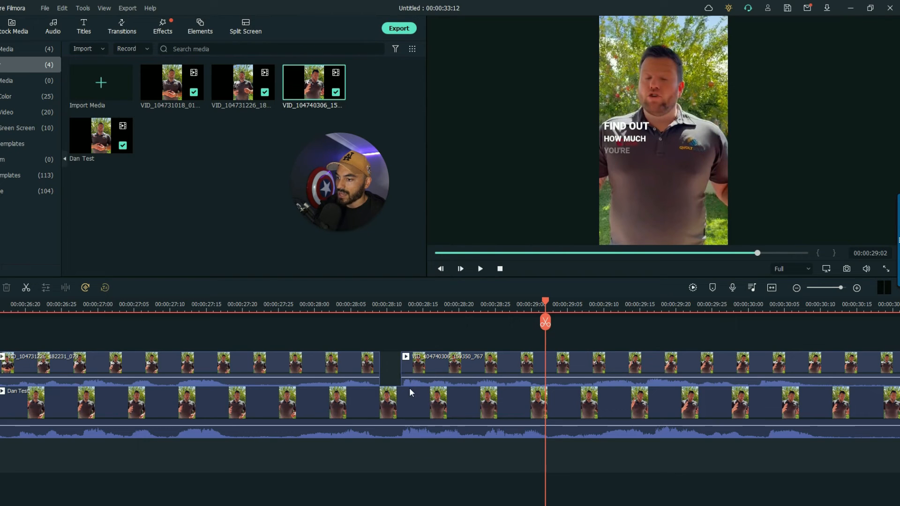
Replay the join between the second and third captioned clips from about 00:00:27:11 to check its sync
click(177, 311)
key(space)
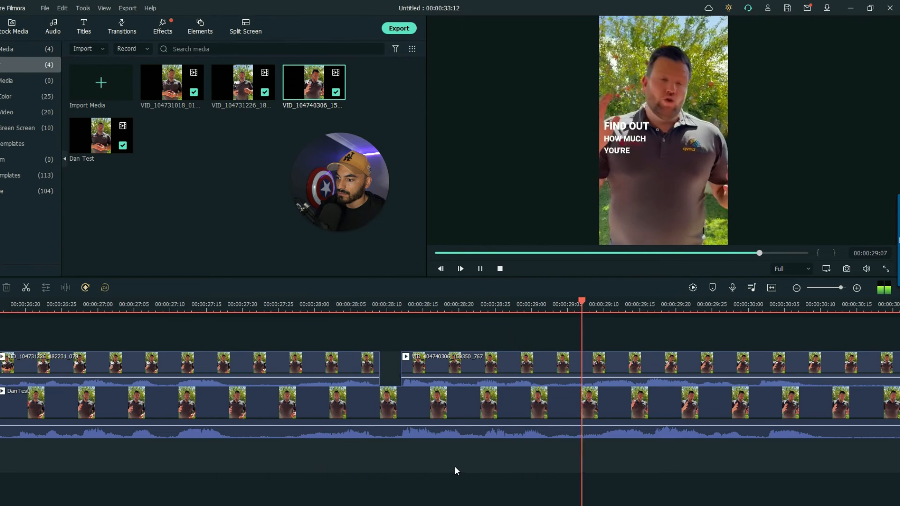
mouse_move(834, 288)
mouse_down()
mouse_move(821, 288)
mouse_move(835, 288)
mouse_up()
key(space)
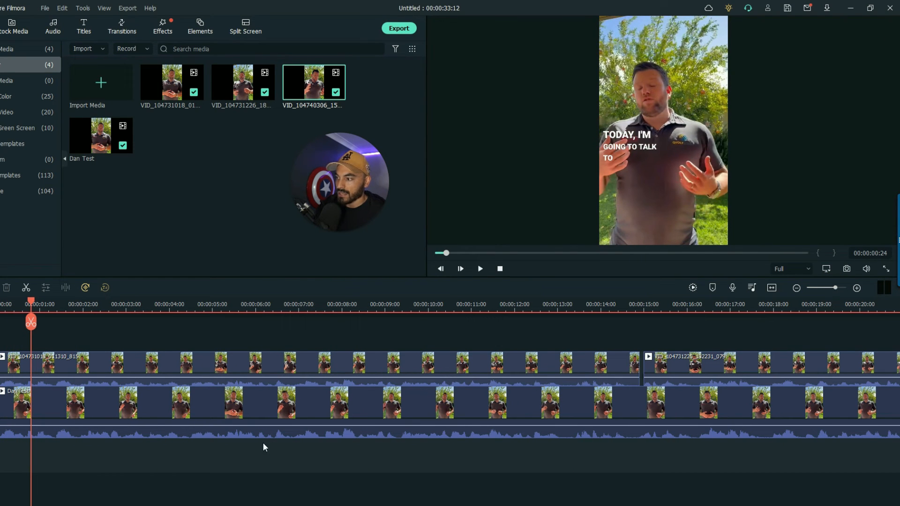
Mute the audio of all three captioned clips on the upper track
right_click(179, 368)
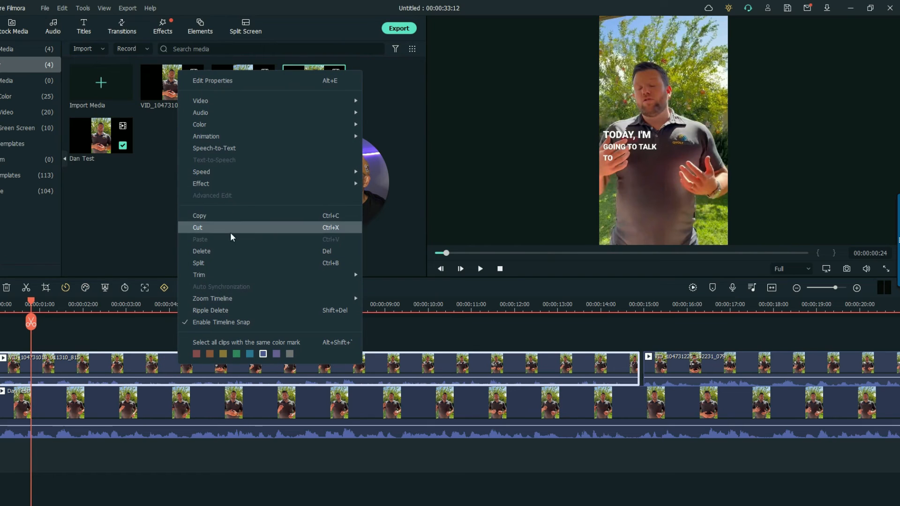
click(133, 372)
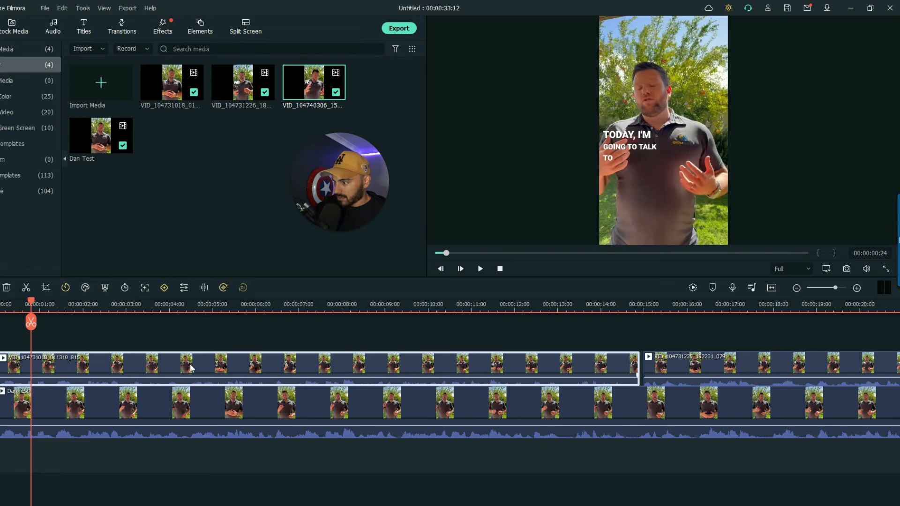
click(725, 369)
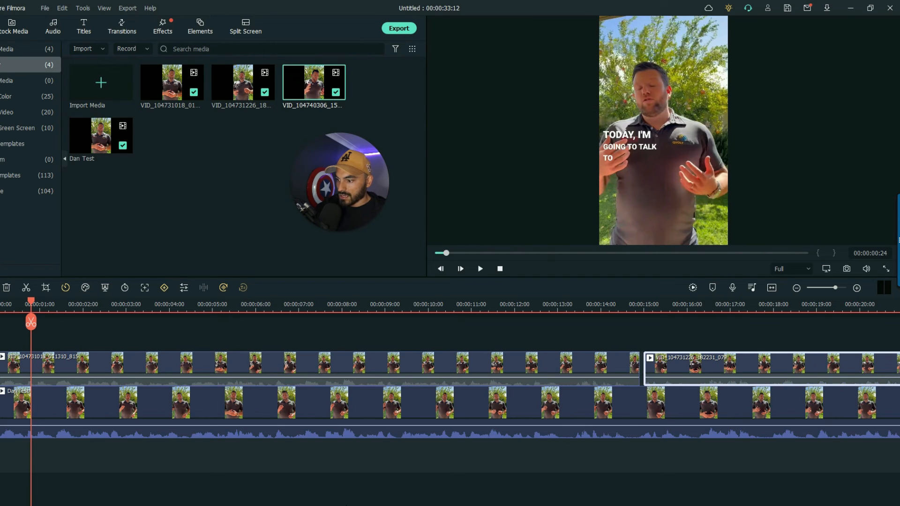
drag(336, 505, 595, 505)
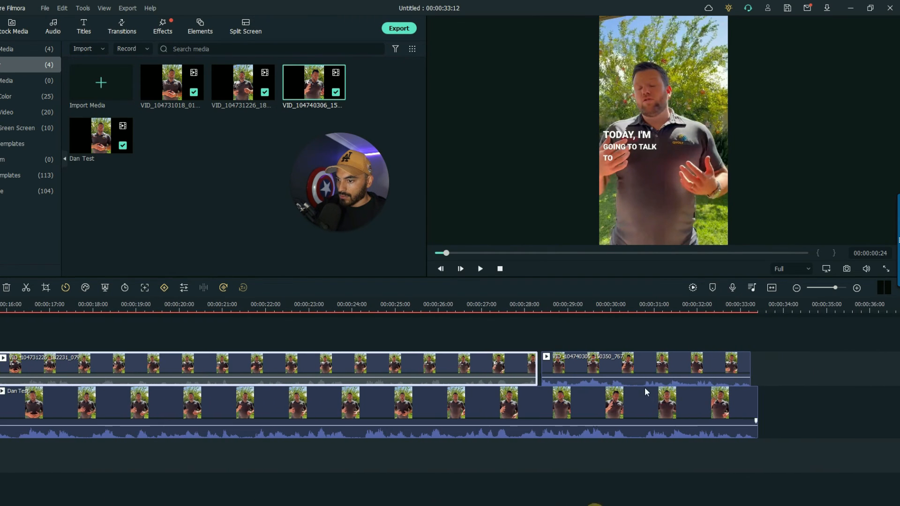
click(640, 361)
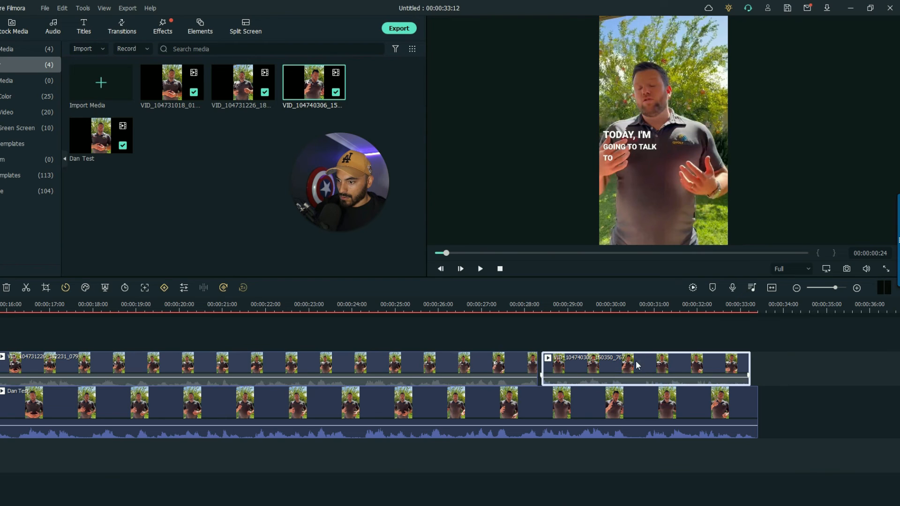
Play the third captioned clip from about 00:00:28:06 to check the sound with the upper track muted
click(534, 307)
key(space)
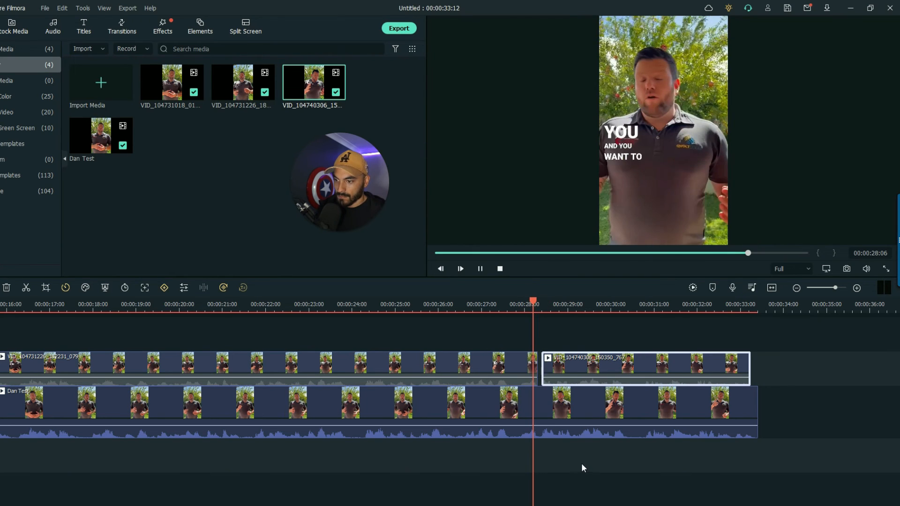
click(583, 465)
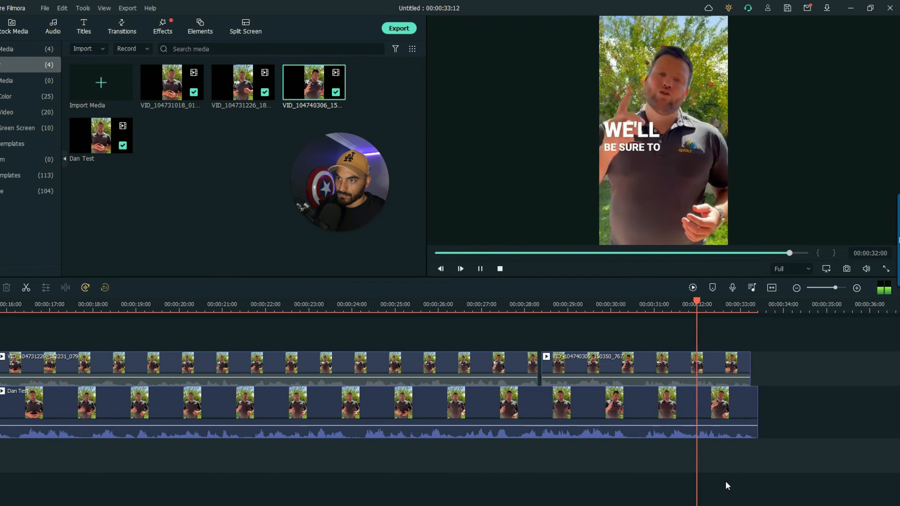
Play the whole video from the start through 00:00:33:12 and return the playhead to 00:00:00:00
drag(800, 255, 261, 255)
key(space)
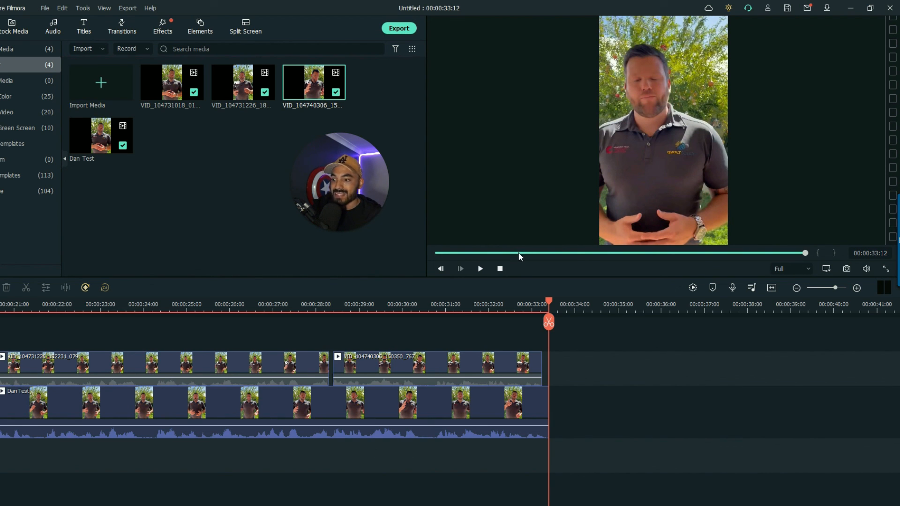
click(487, 253)
drag(479, 255, 437, 253)
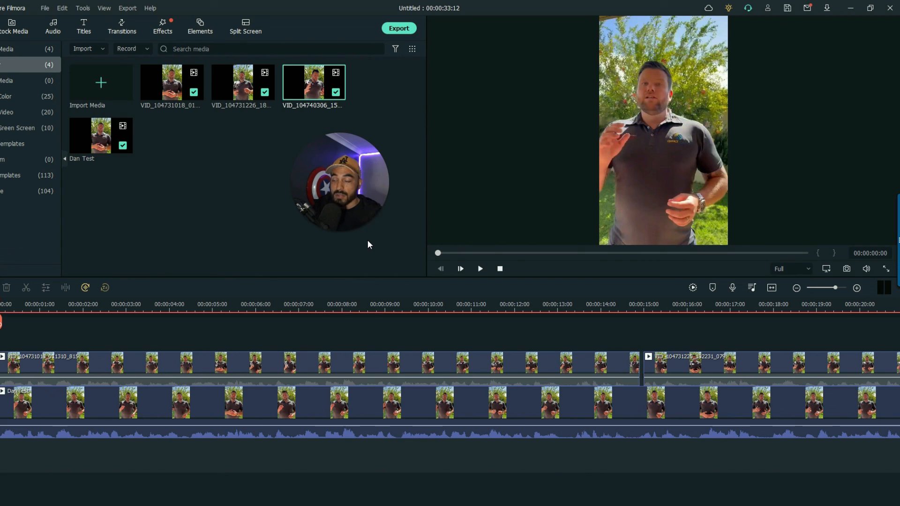
mouse_move(368, 239)
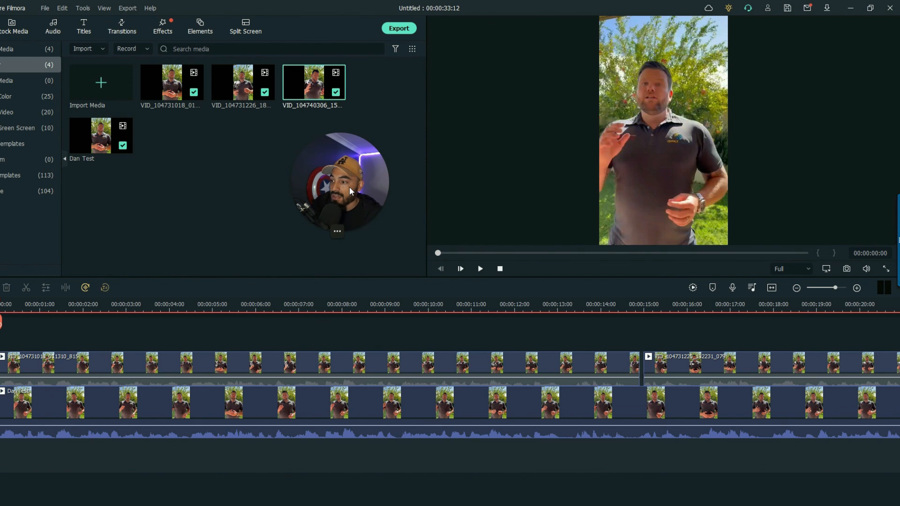
click(344, 231)
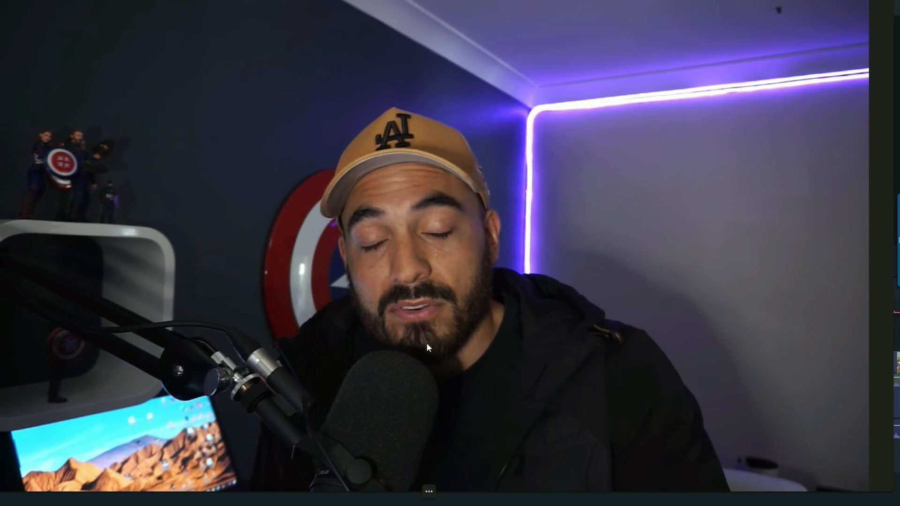